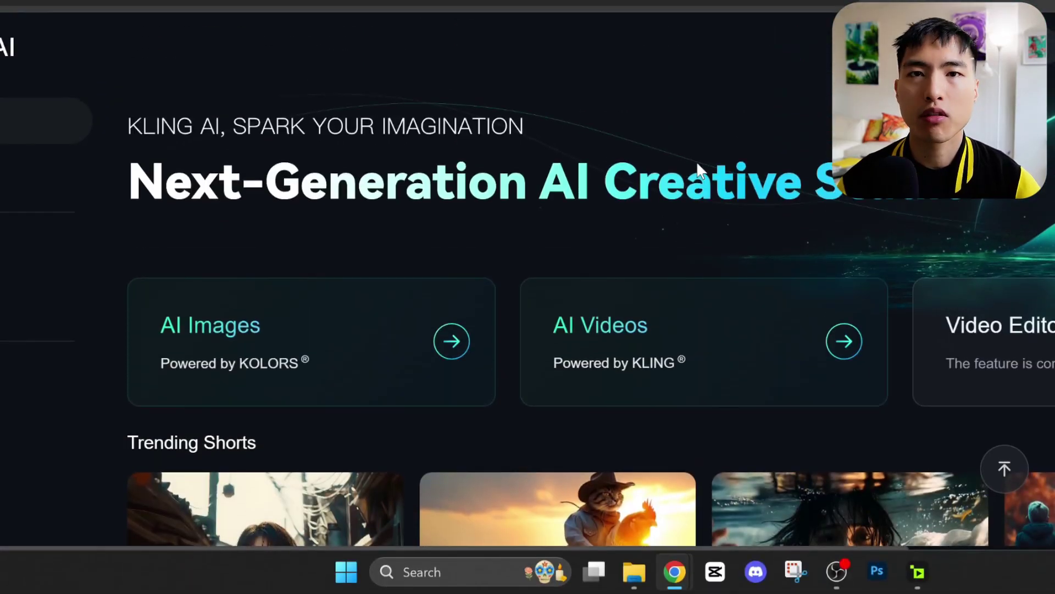
- Generate a 5s Warcraft-style text-to-video clip of an axe-holding orc following a crawling knight
{"action": "scroll", "coordinate": [523, 188], "scroll_direction": "down", "scroll_amount": 5}
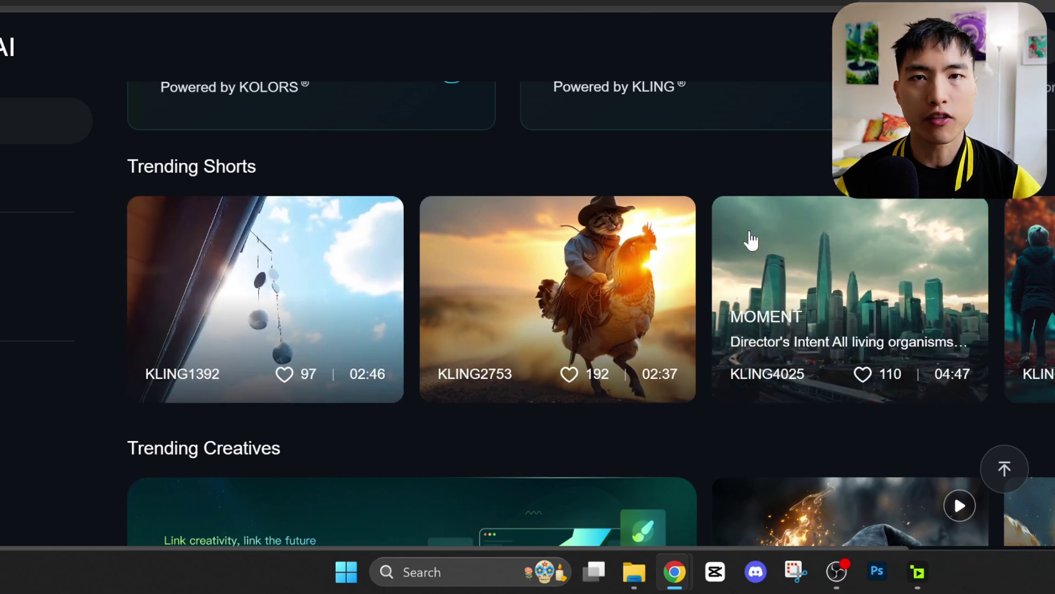
{"action": "scroll", "coordinate": [751, 240], "scroll_direction": "up", "scroll_amount": 5}
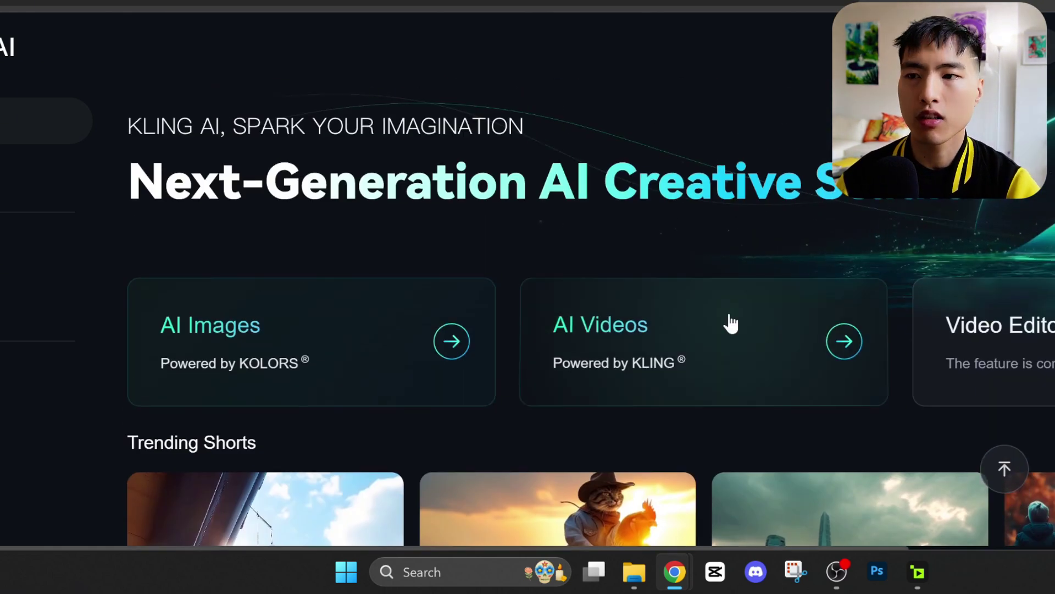
{"action": "left_click", "coordinate": [714, 365]}
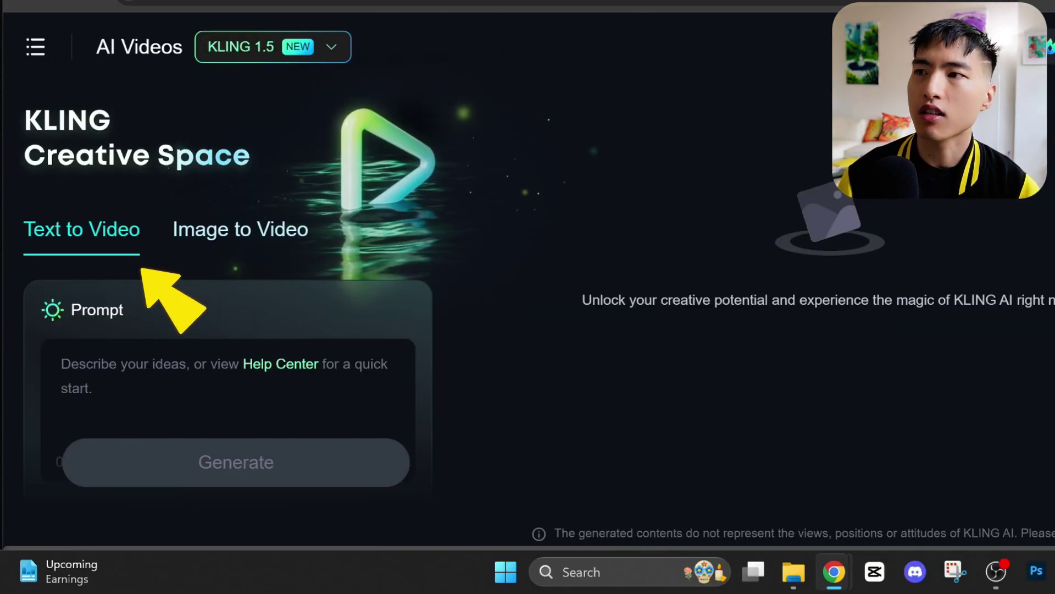
{"action": "scroll", "coordinate": [332, 292], "scroll_direction": "down", "scroll_amount": 2}
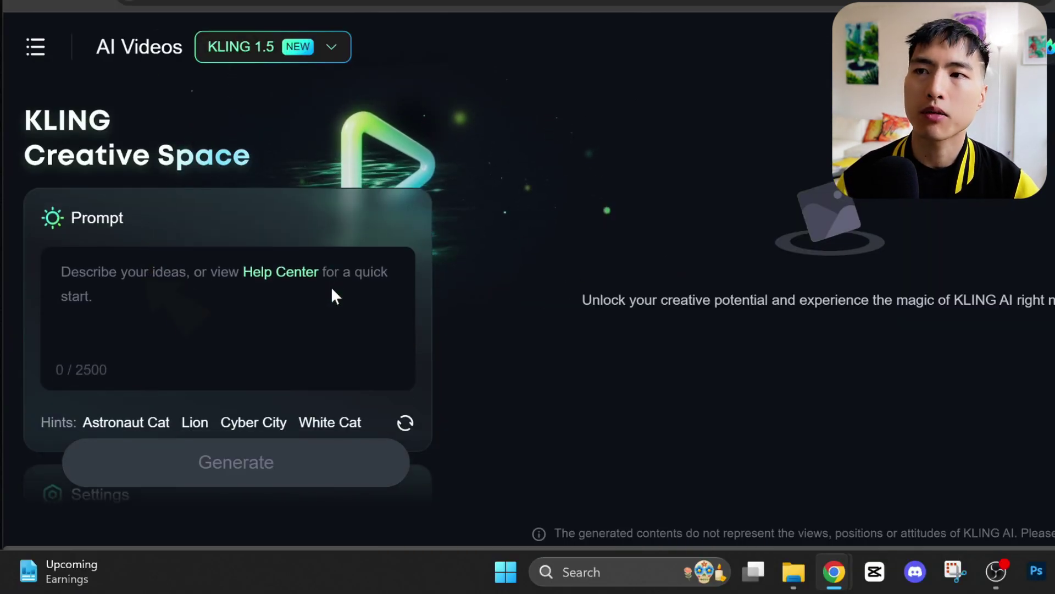
{"action": "left_click", "coordinate": [330, 299]}
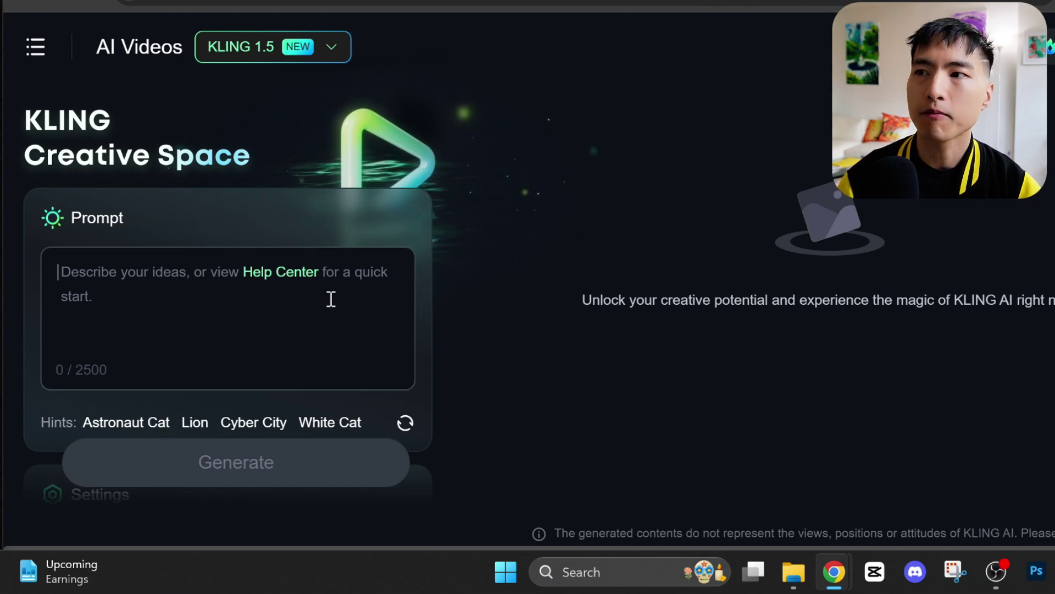
{"action": "key", "text": "ctrl+plus"}
{"action": "type", "text": "A human knight crawls on the ground. A giant orc follows the knight. The orc holds an axe. Muted colors, Warcraft cinematic"}
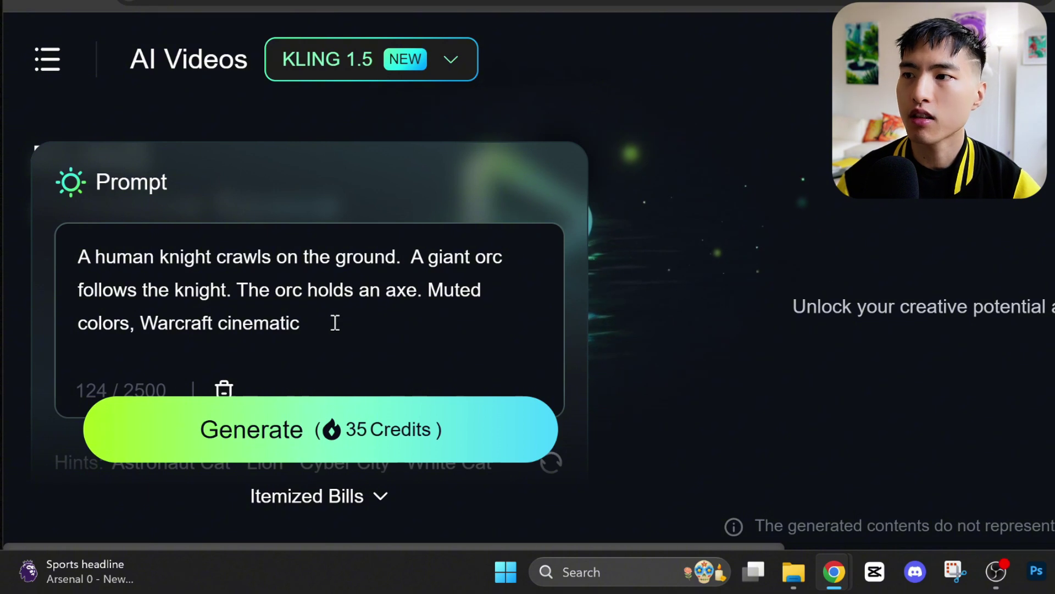
{"action": "left_click", "coordinate": [410, 439]}
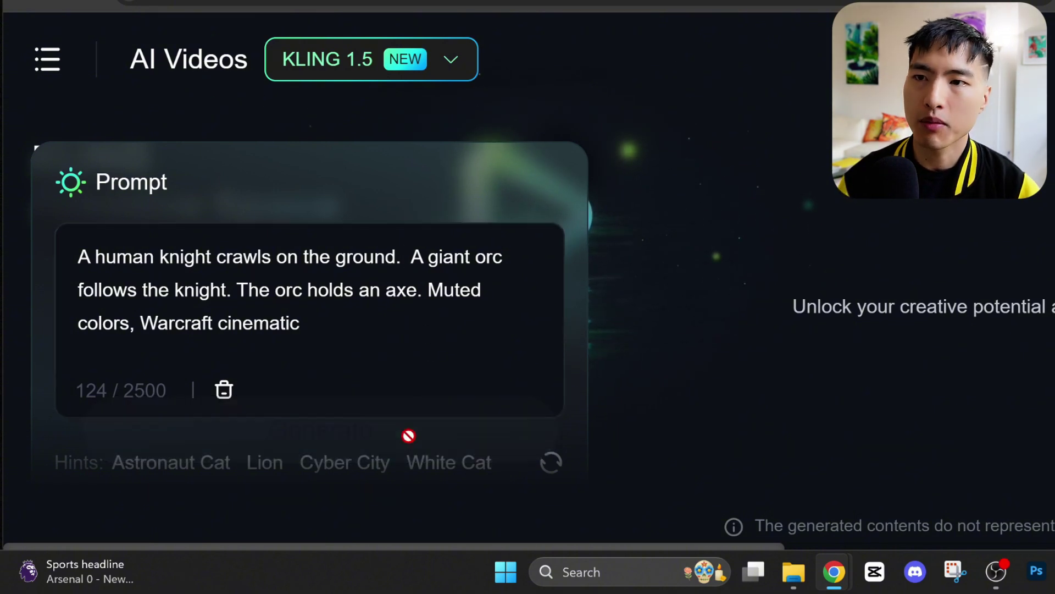
{"action": "key", "text": "ctrl+minus"}
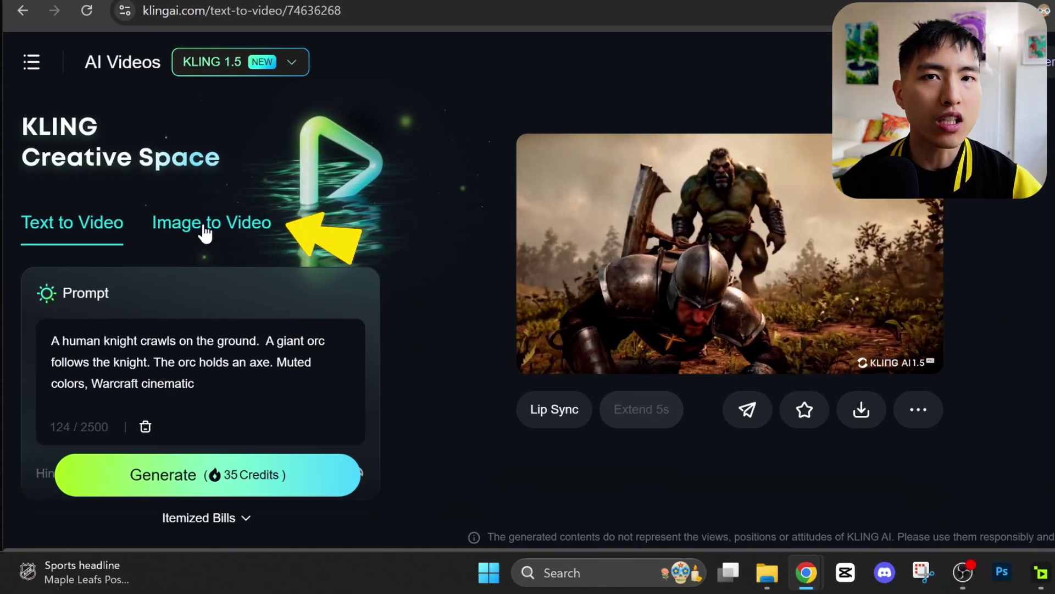
- Switch Kling AI to Image to Video generation
{"action": "left_click", "coordinate": [203, 226]}
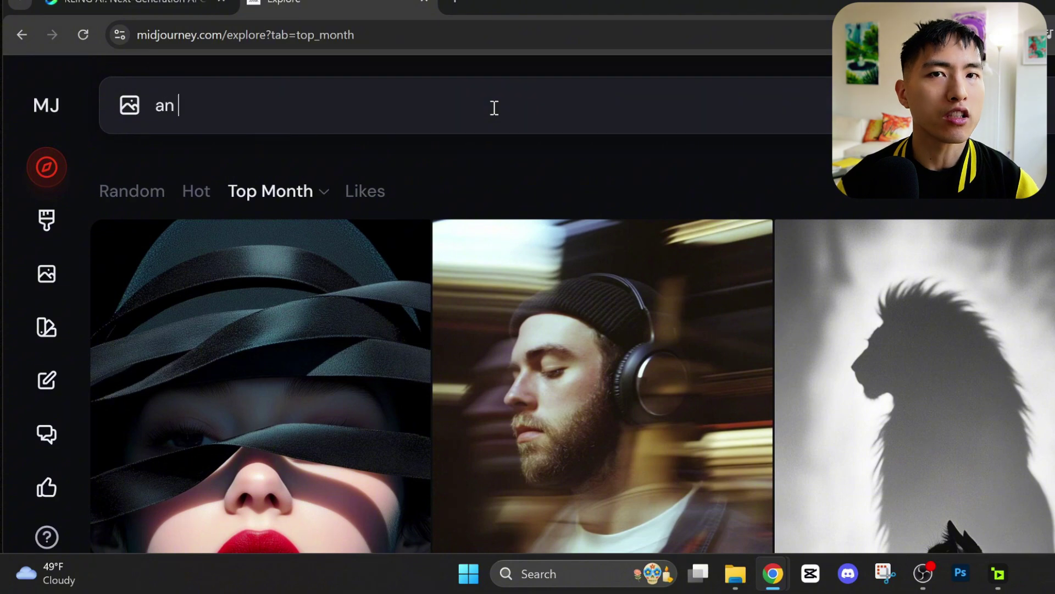
- Write the caged, chained orc shaman prompt with fire-lit face, Warcraft cinematic, and set landscape 16:9
{"action": "type", "text": "orc shaman at night,"}
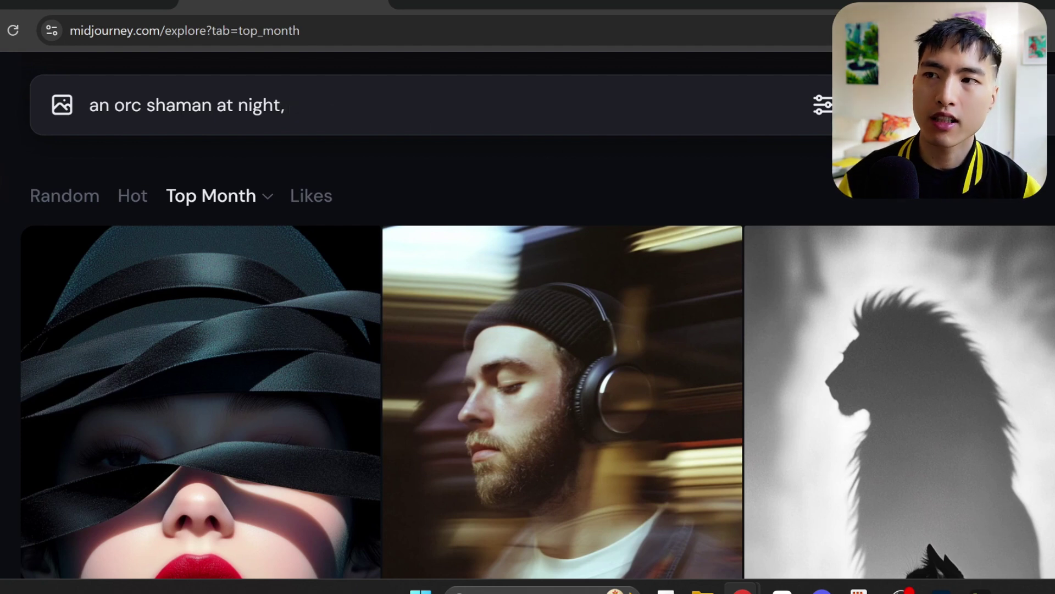
{"action": "type", "text": "he is tied with metal chains inside a cage."}
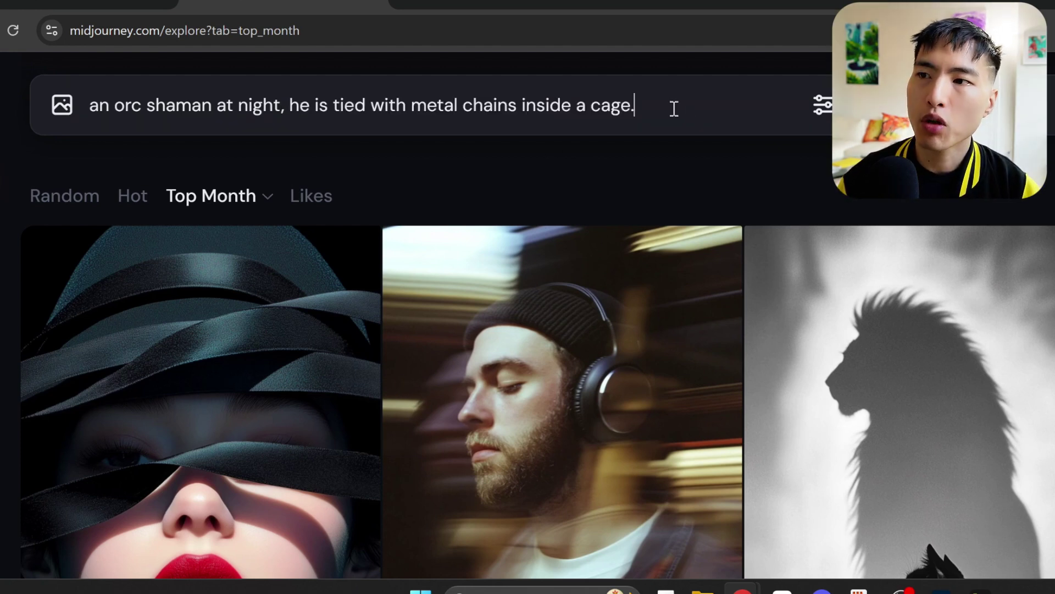
{"action": "left_click_drag", "start_coordinate": [671, 106], "coordinate": [329, 106]}
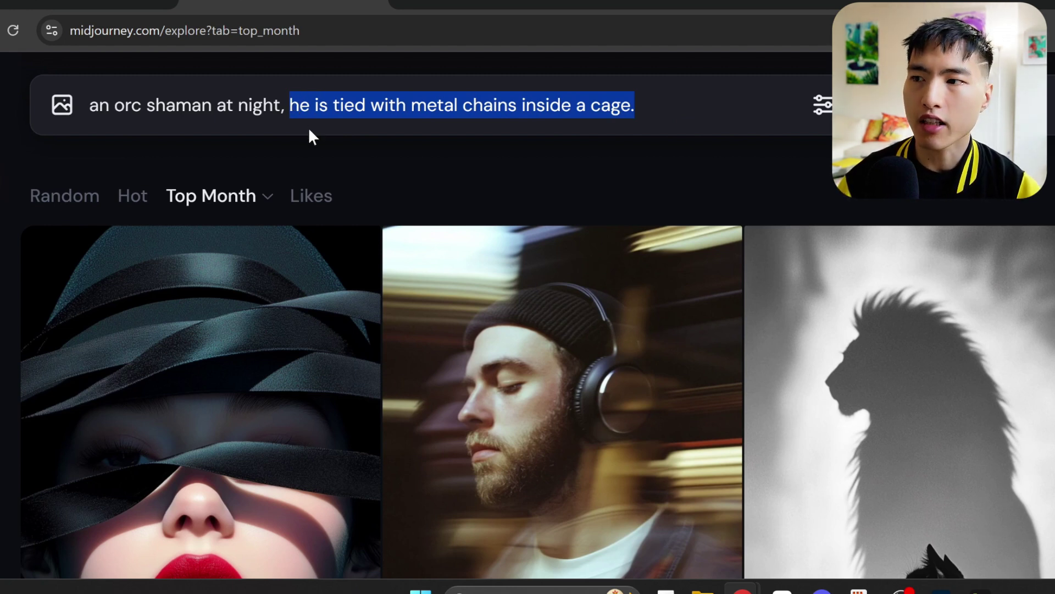
{"action": "left_click", "coordinate": [642, 109]}
{"action": "type", "text": "His face is lit up by fire."}
{"action": "left_click_drag", "start_coordinate": [378, 130], "coordinate": [66, 140]}
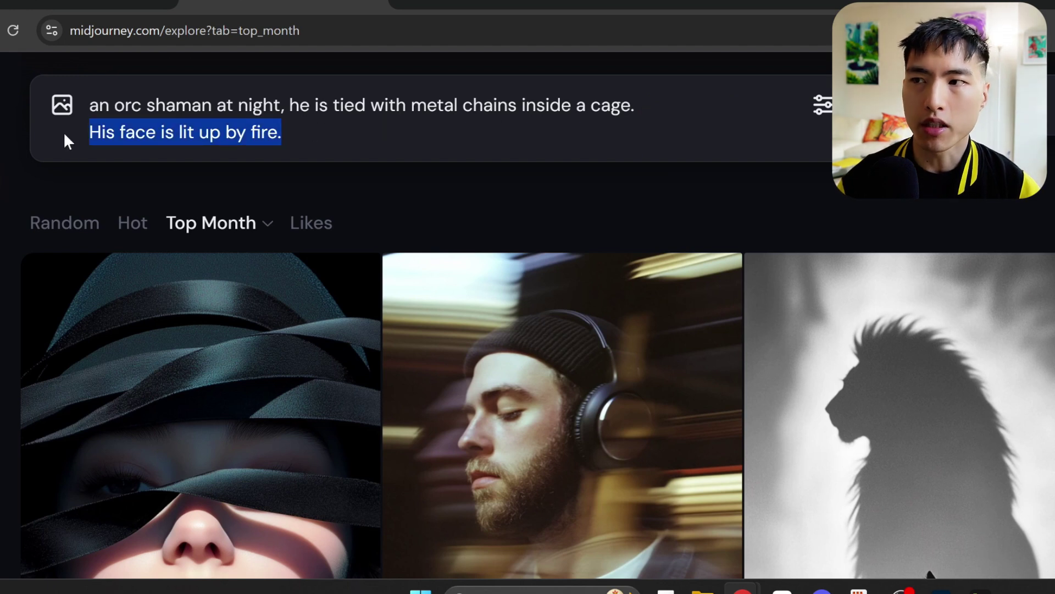
{"action": "left_click", "coordinate": [306, 136]}
{"action": "type", "text": "warcraft cin"}
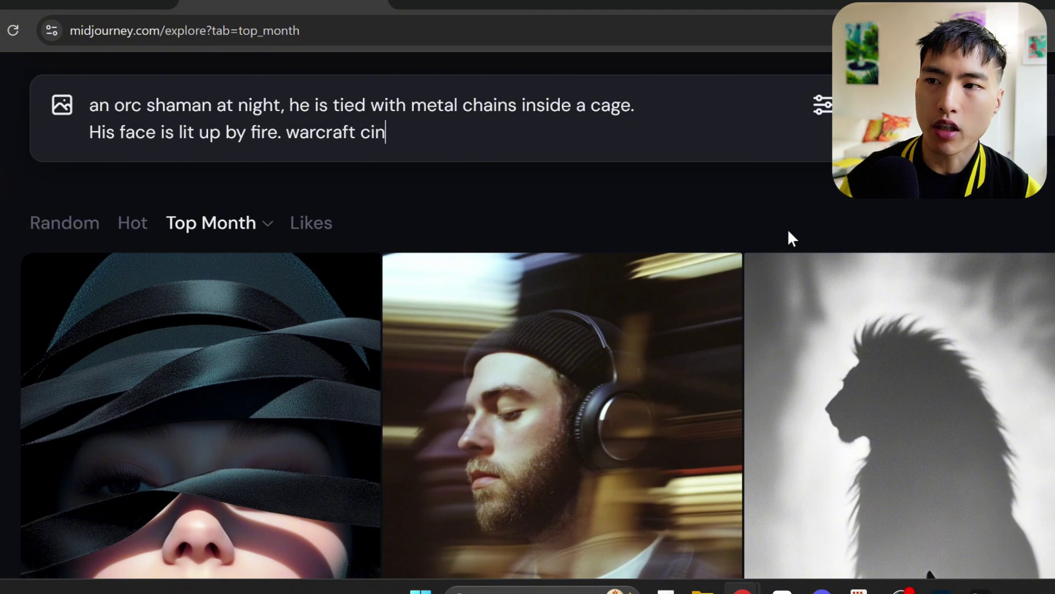
{"action": "type", "text": "ematic"}
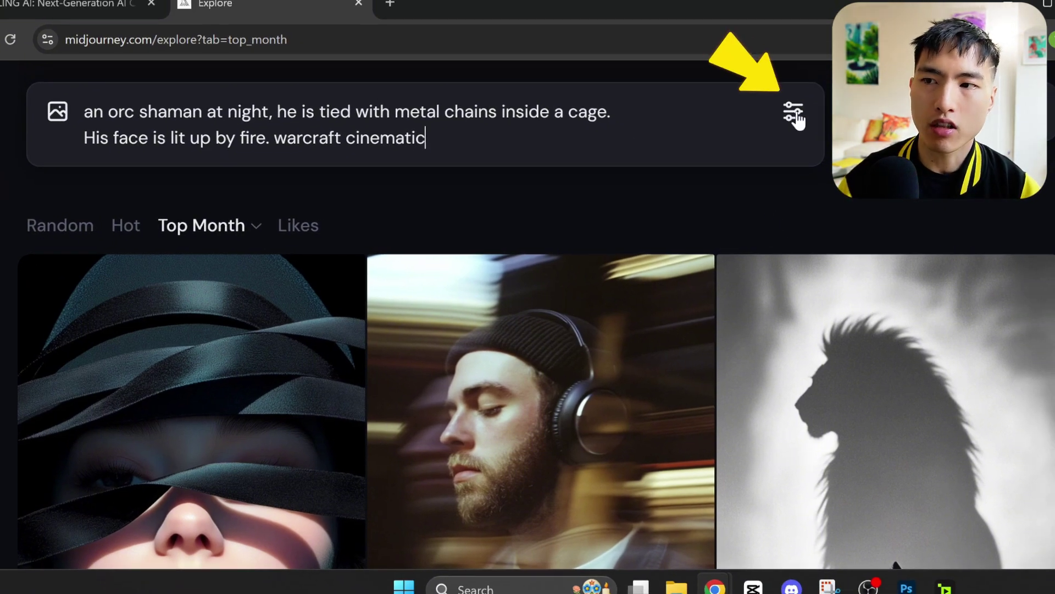
{"action": "left_click", "coordinate": [794, 114]}
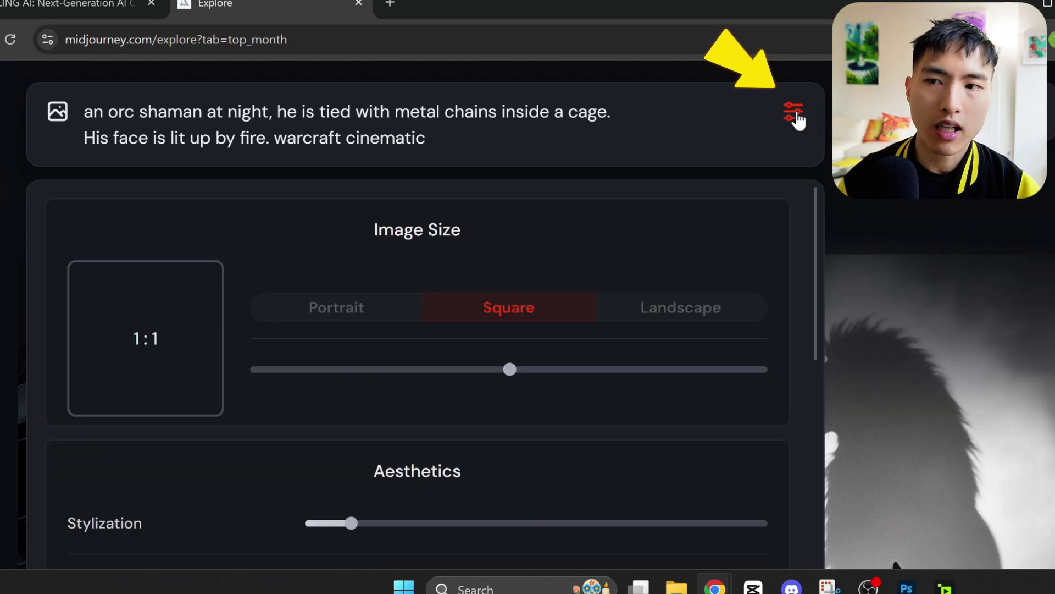
{"action": "left_click_drag", "start_coordinate": [510, 370], "coordinate": [710, 383]}
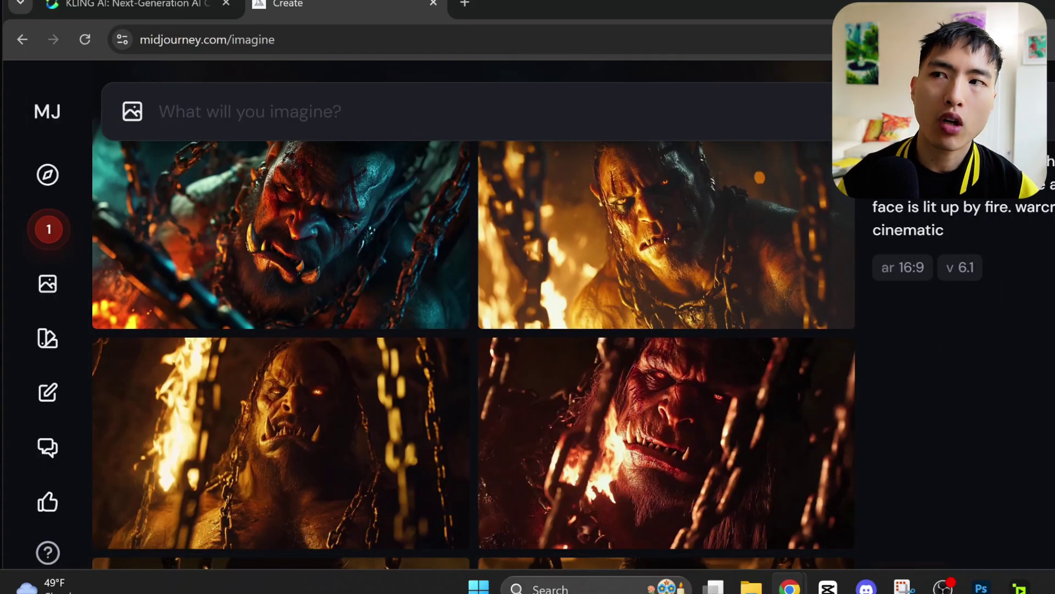
- Show the Upscale options for the first caged-orc image
{"action": "scroll", "coordinate": [474, 343], "scroll_direction": "up", "scroll_amount": 1}
{"action": "key", "text": "ctrl+plus"}
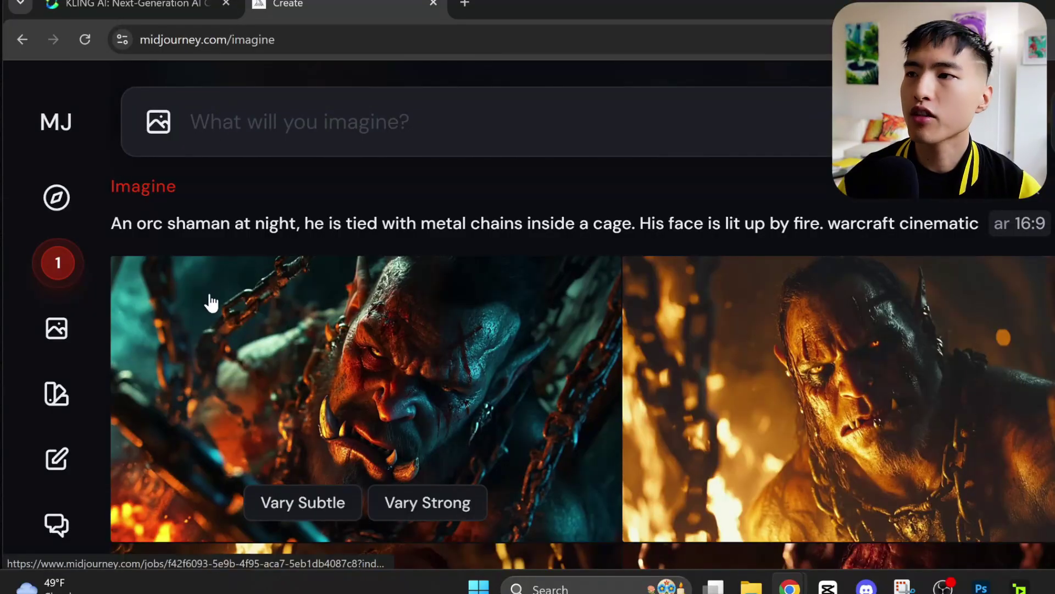
{"action": "right_click", "coordinate": [190, 274]}
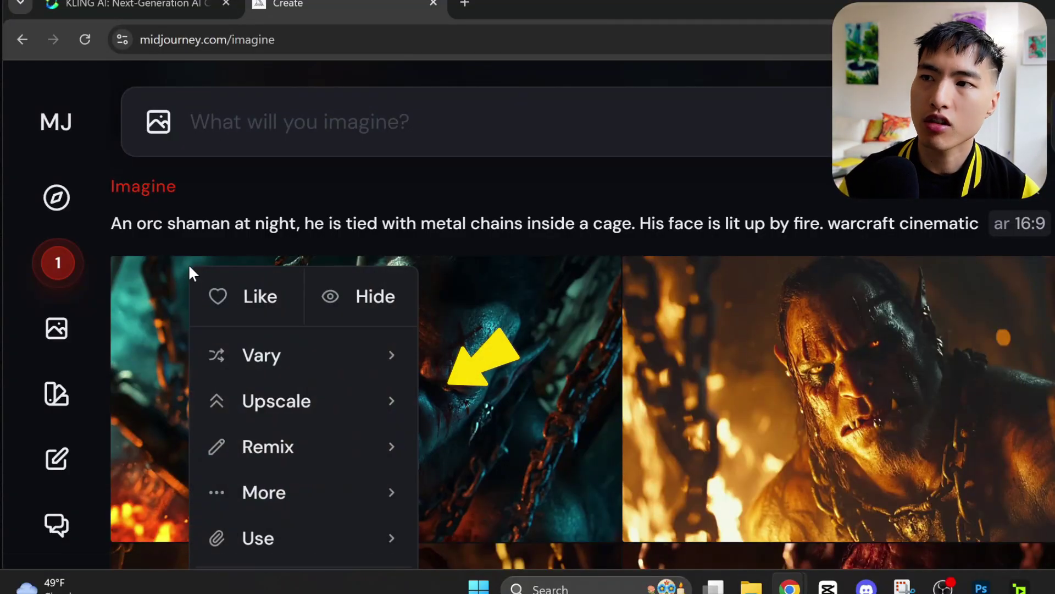
{"action": "mouse_move", "coordinate": [363, 416]}
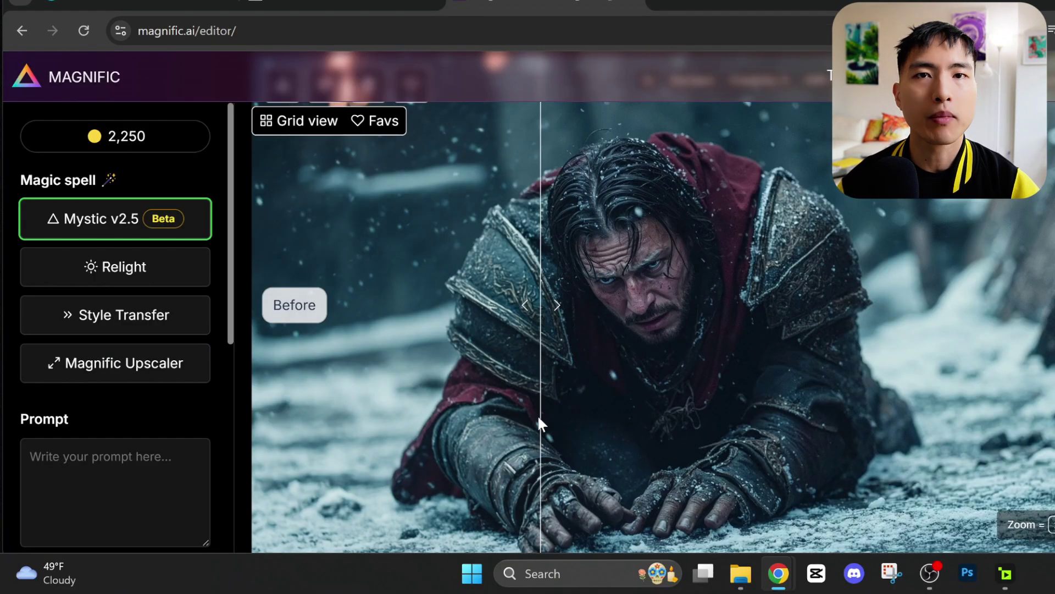
- Load the fiery armored image into Magnific Upscaler and review the 2x Standard settings
{"action": "left_click", "coordinate": [142, 381]}
{"action": "scroll", "coordinate": [142, 381], "scroll_direction": "down", "scroll_amount": 3}
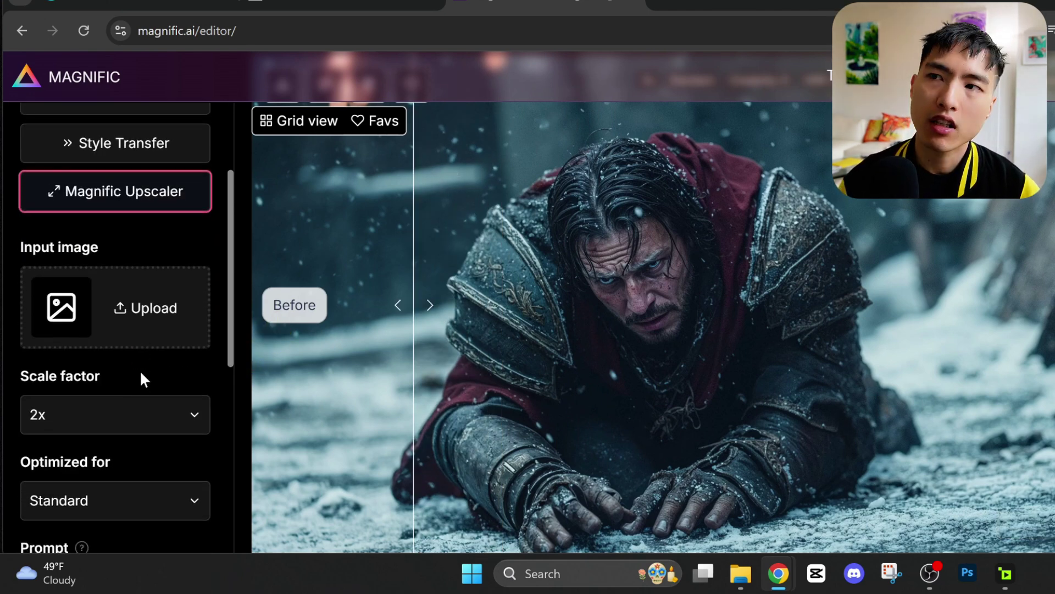
{"action": "left_click", "coordinate": [144, 332]}
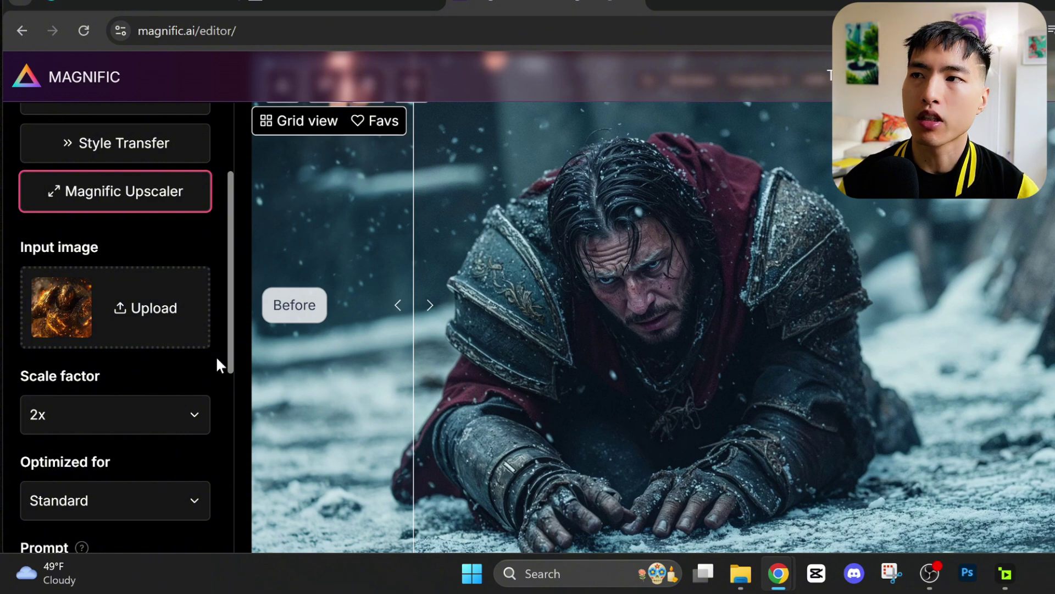
{"action": "scroll", "coordinate": [217, 359], "scroll_direction": "down", "scroll_amount": 2}
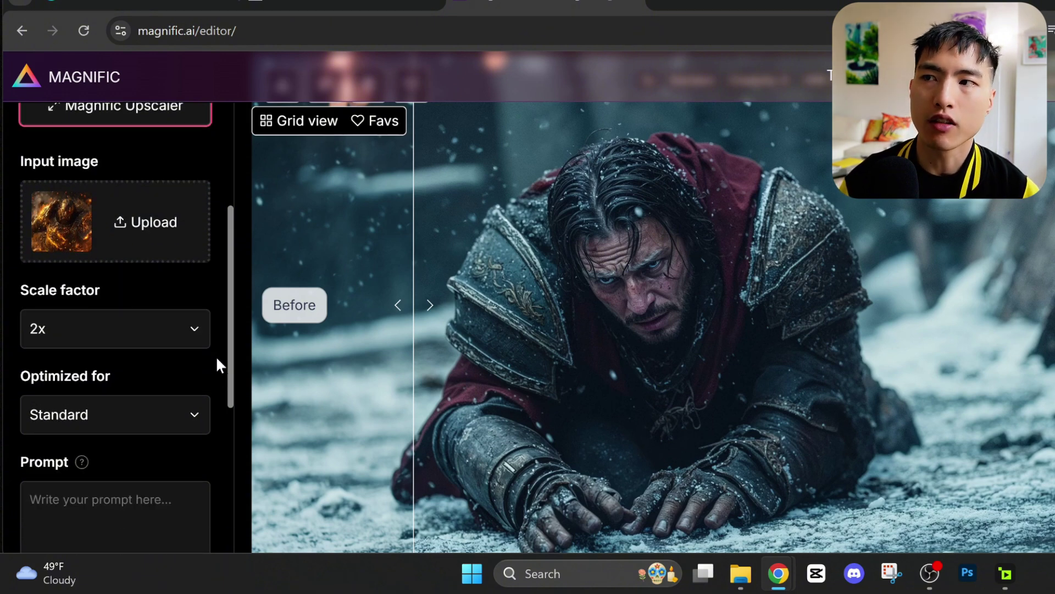
{"action": "scroll", "coordinate": [216, 359], "scroll_direction": "down", "scroll_amount": 7}
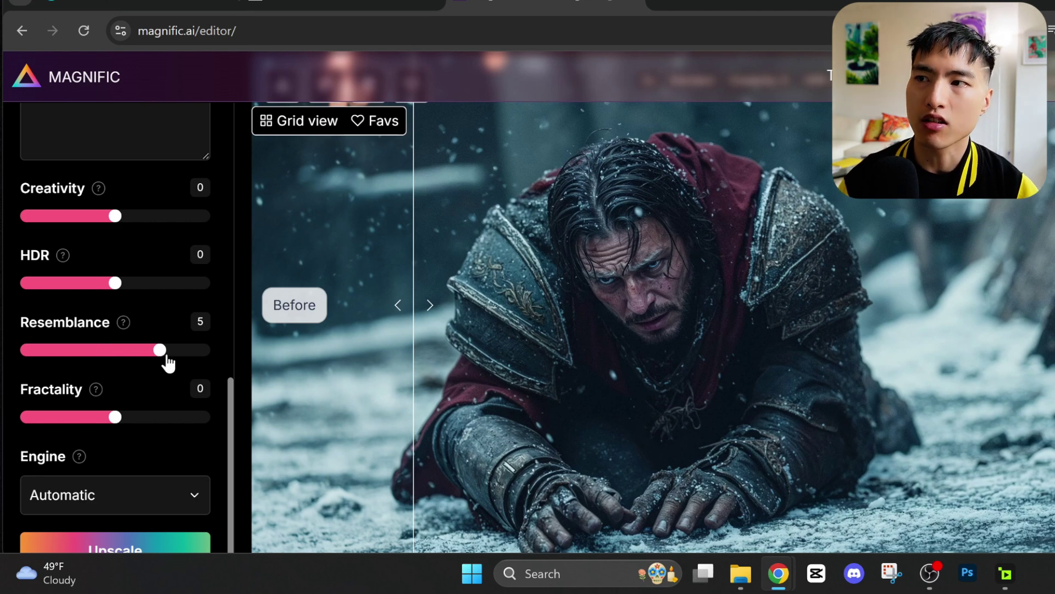
{"action": "scroll", "coordinate": [160, 382], "scroll_direction": "down", "scroll_amount": 2}
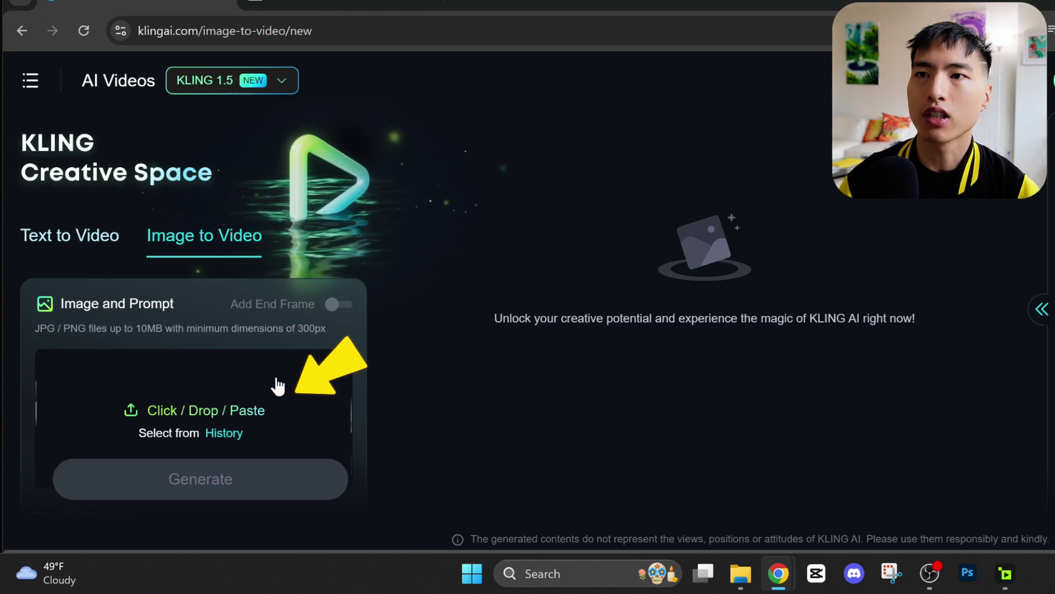
- Upload battlefield_far_U.png as the start image with the prompt 'the orc slowly walks away'
{"action": "scroll", "coordinate": [231, 374], "scroll_direction": "down", "scroll_amount": 3}
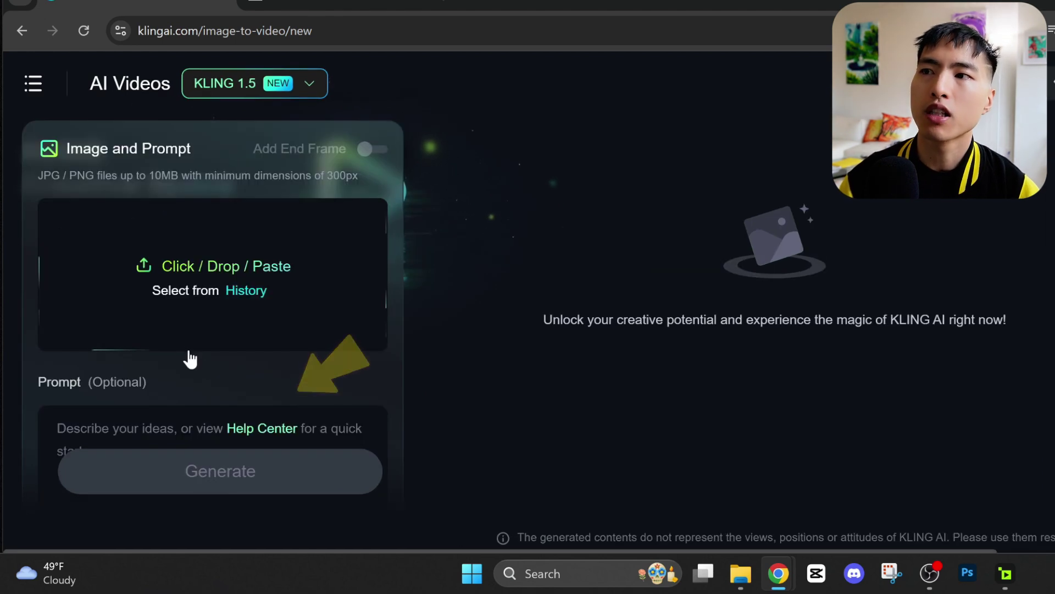
{"action": "left_click", "coordinate": [245, 327]}
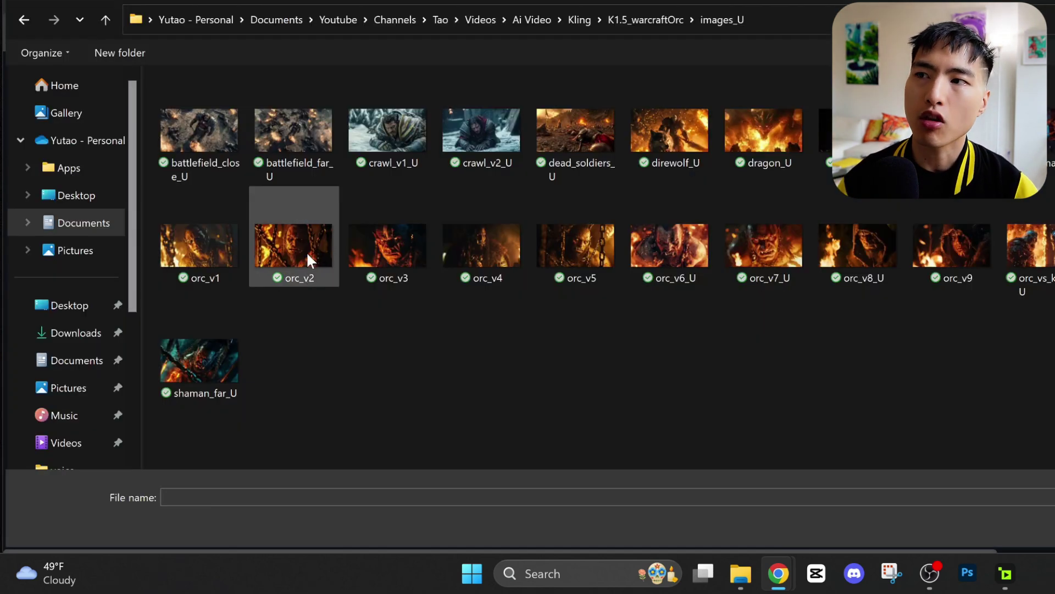
{"action": "double_click", "coordinate": [308, 167]}
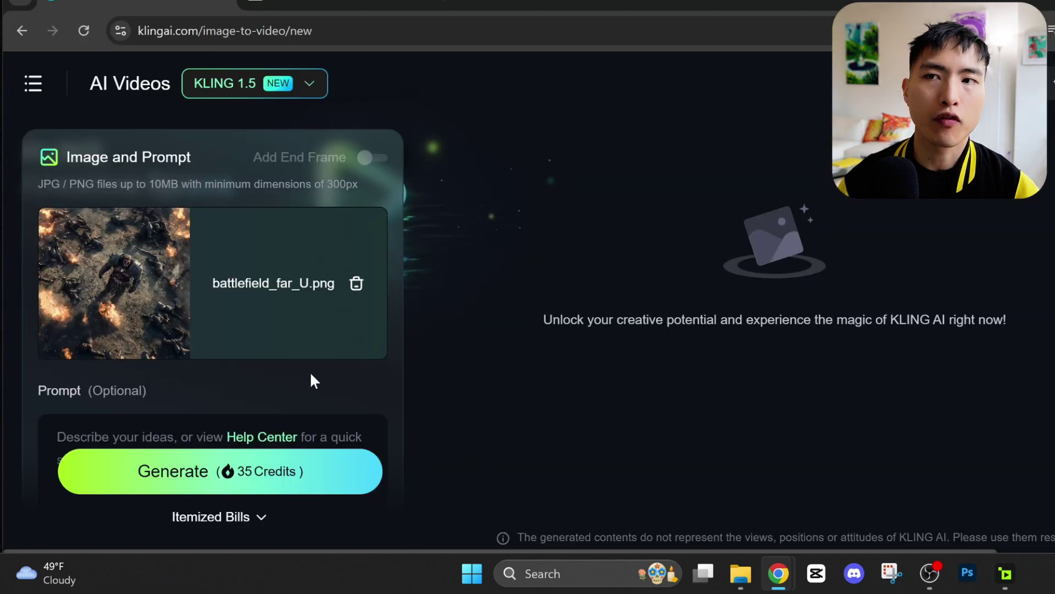
{"action": "scroll", "coordinate": [314, 374], "scroll_direction": "down", "scroll_amount": 2}
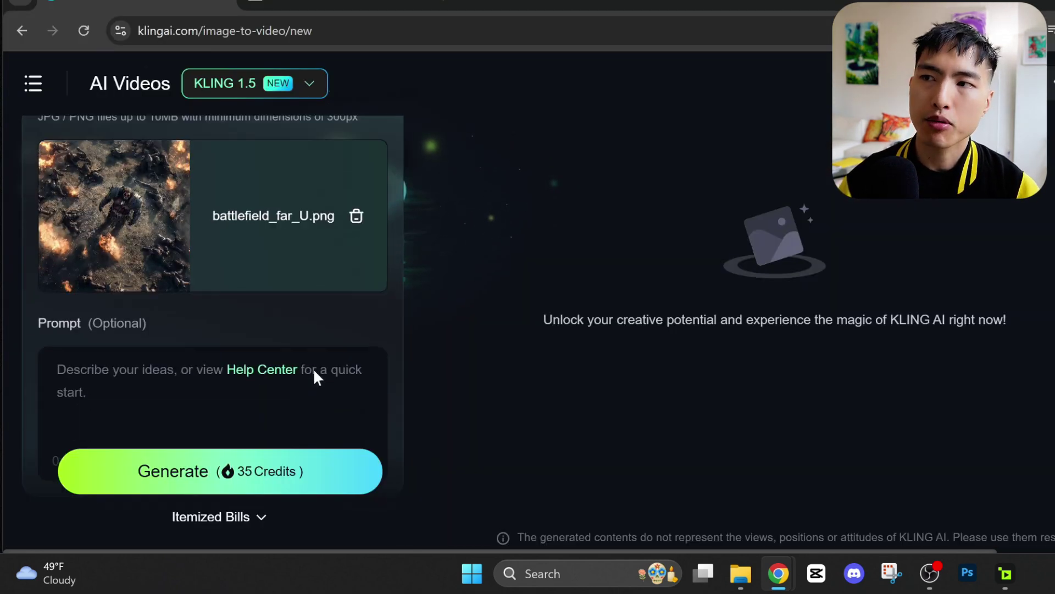
{"action": "left_click", "coordinate": [316, 372]}
{"action": "type", "text": "the orc slowly wa"}
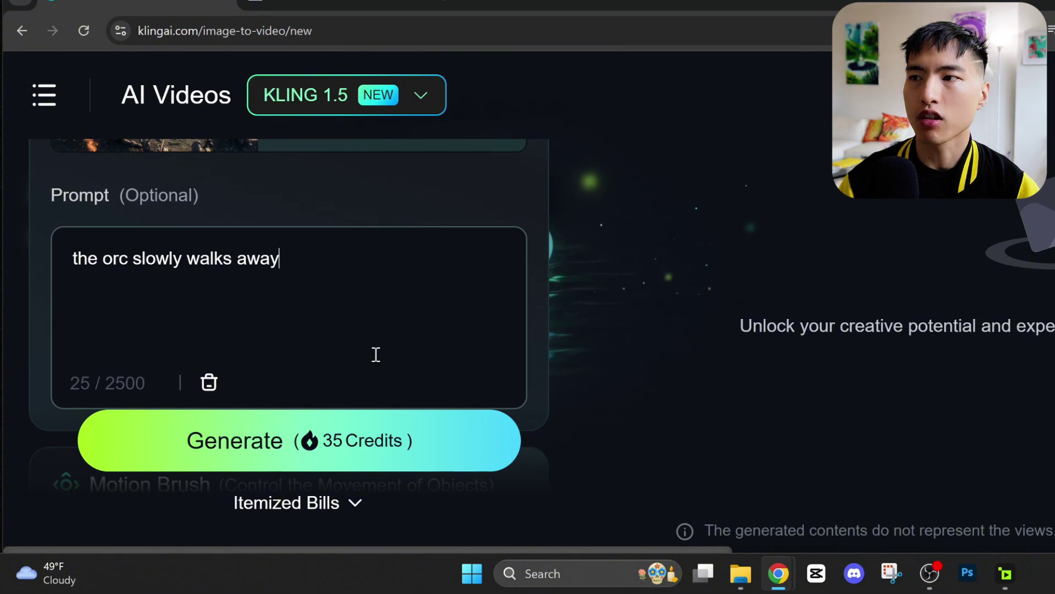
{"action": "type", "text": "lks away"}
- Prefix the prompt with 'bird's eye view,', set relevance to 0.7 and generating counts to 2
{"action": "key", "text": "Home"}
{"action": "type", "text": "bird"}
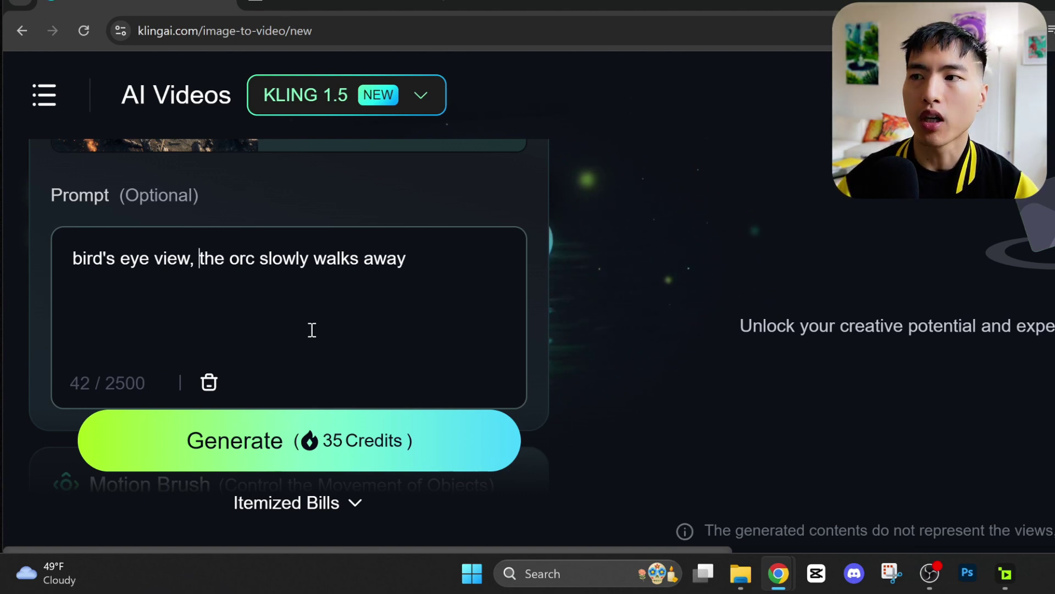
{"action": "scroll", "coordinate": [340, 324], "scroll_direction": "down", "scroll_amount": 7}
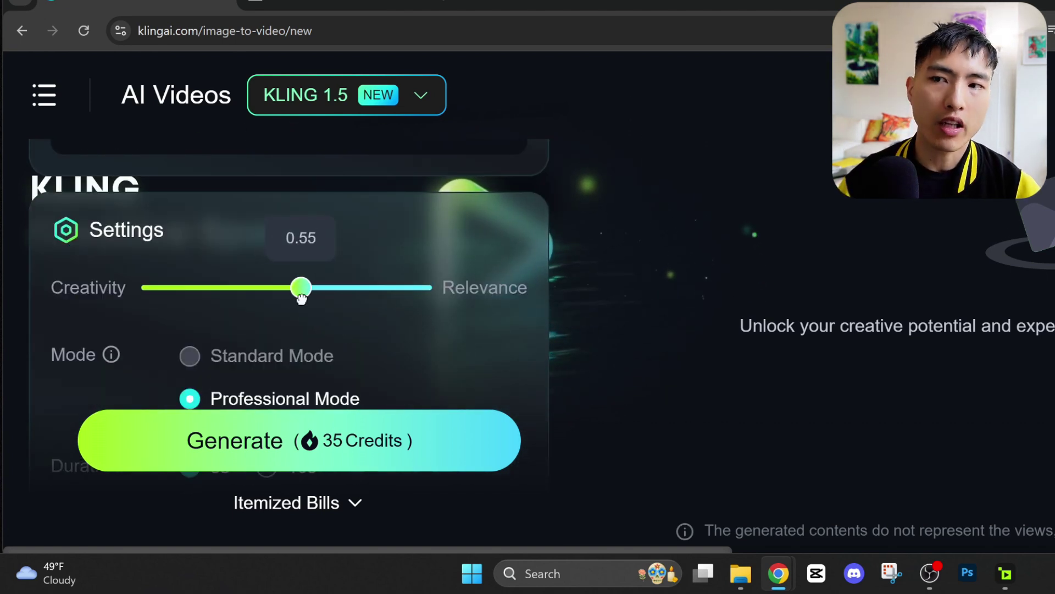
{"action": "left_click_drag", "start_coordinate": [338, 305], "coordinate": [352, 305]}
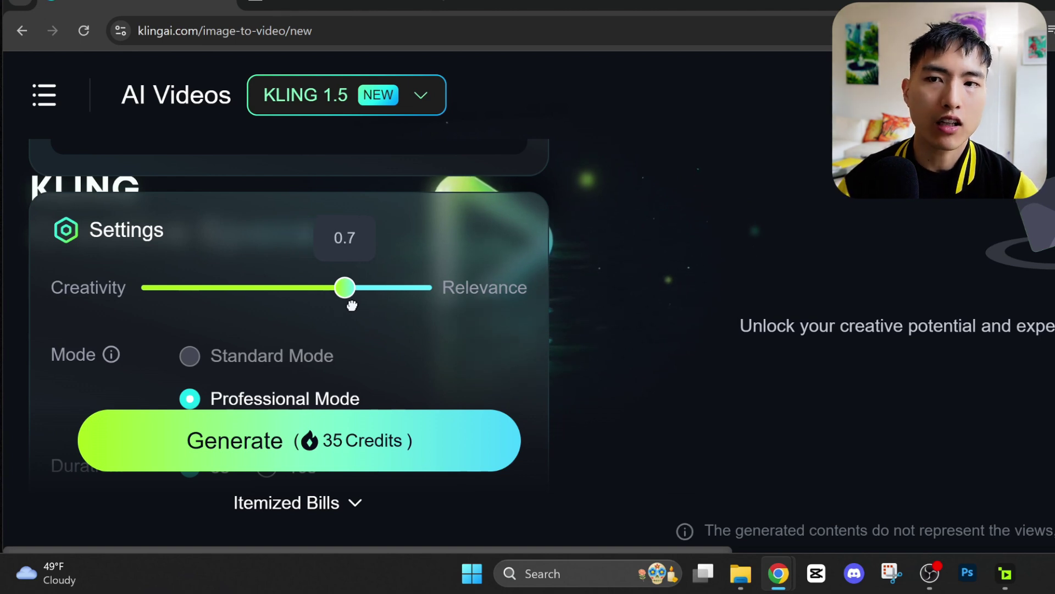
{"action": "scroll", "coordinate": [438, 316], "scroll_direction": "down", "scroll_amount": 3}
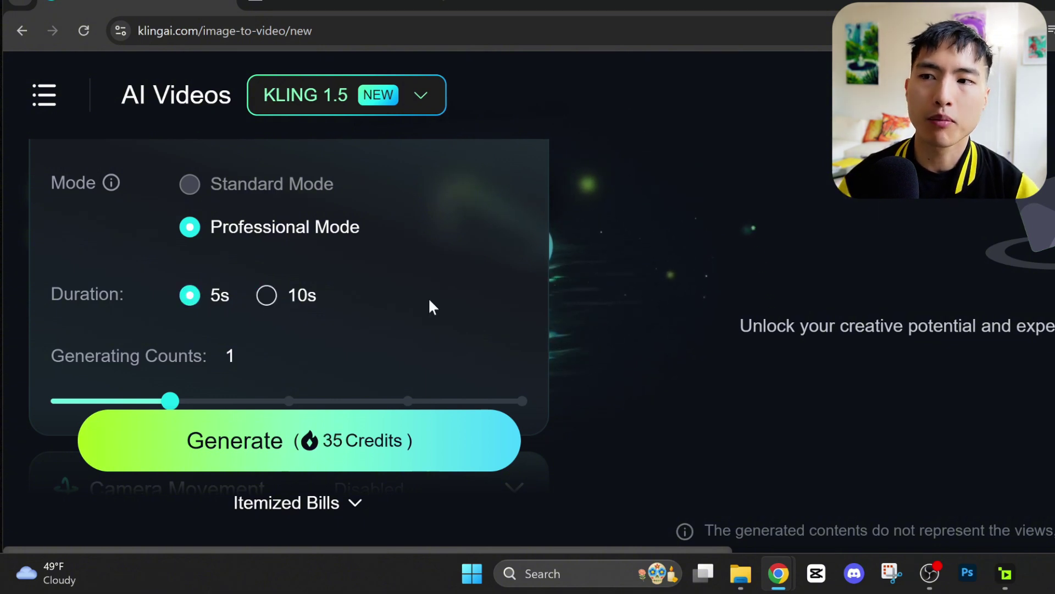
{"action": "scroll", "coordinate": [430, 306], "scroll_direction": "down", "scroll_amount": 2}
{"action": "left_click_drag", "start_coordinate": [171, 315], "coordinate": [191, 326]}
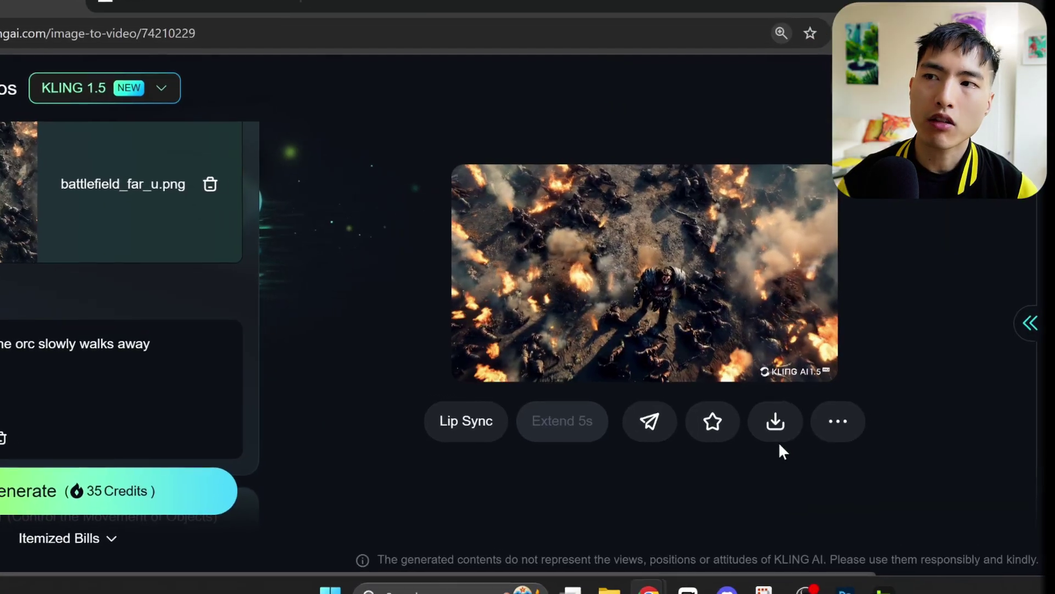
- Open the download menu for the generated Kling clip
{"action": "left_click", "coordinate": [778, 441]}
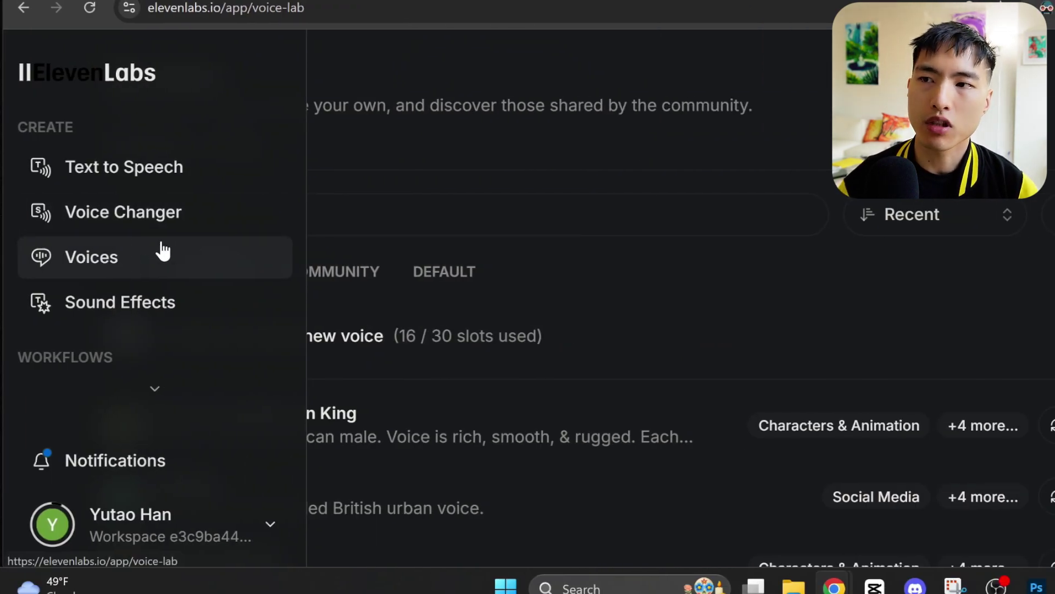
- Generate the line 'For the clan!!! For glory...' in the Carter the Mountain King voice
{"action": "left_click", "coordinate": [231, 153]}
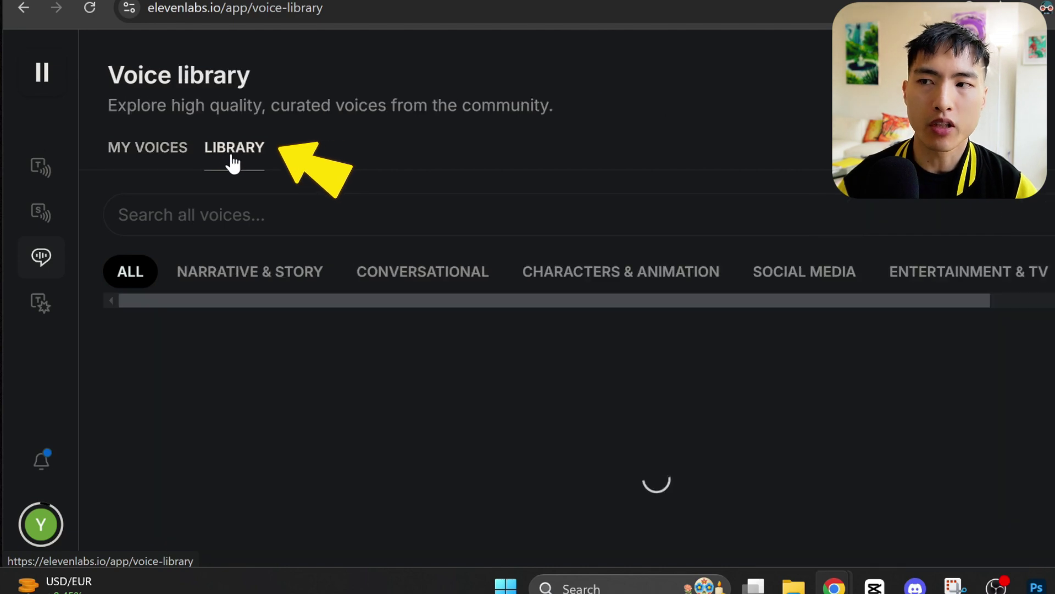
{"action": "scroll", "coordinate": [514, 414], "scroll_direction": "down", "scroll_amount": 3}
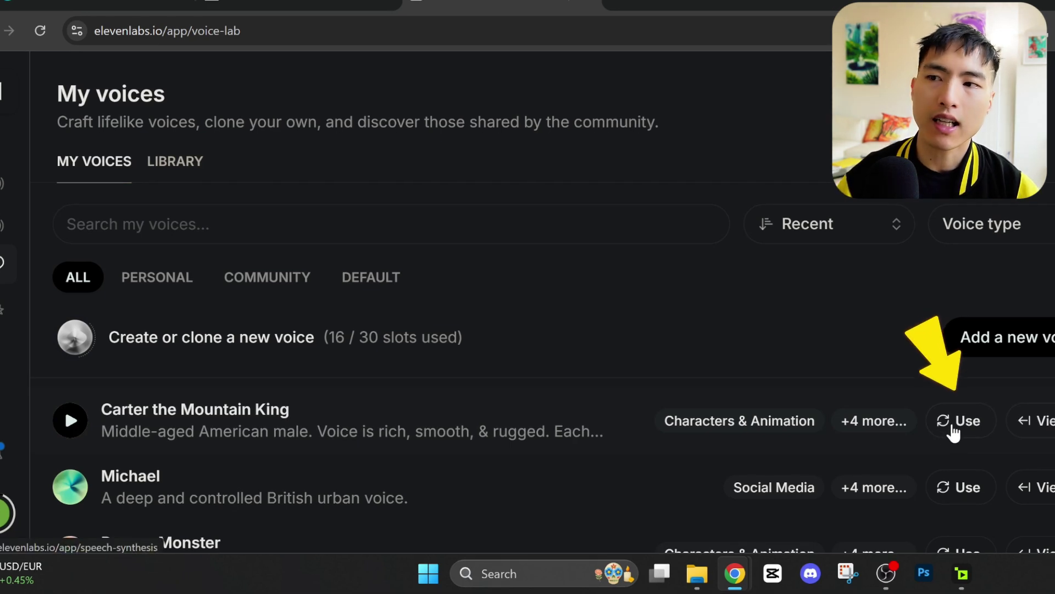
{"action": "left_click", "coordinate": [952, 428]}
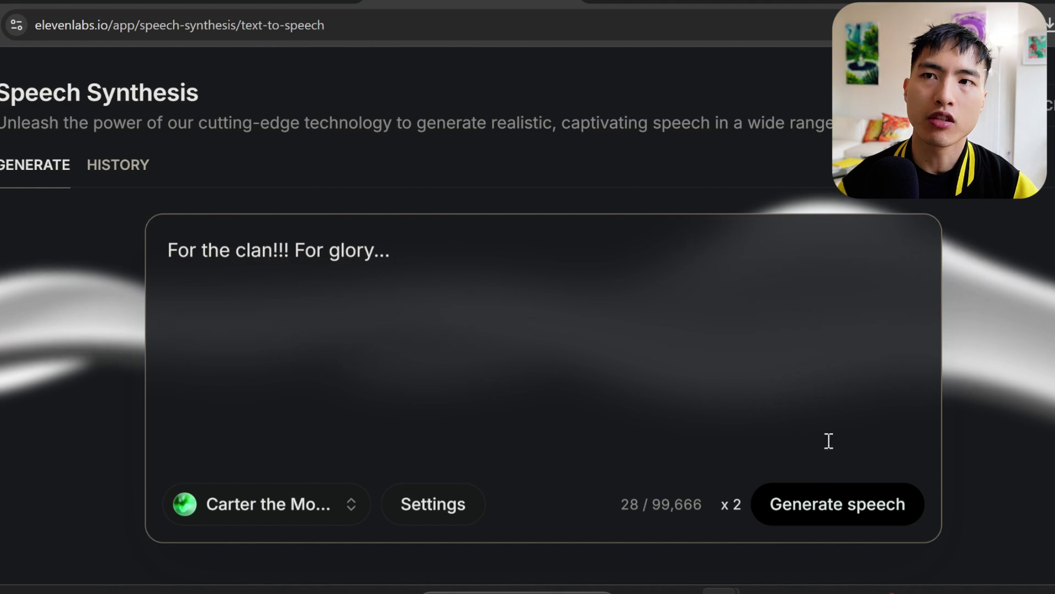
{"action": "left_click", "coordinate": [781, 519]}
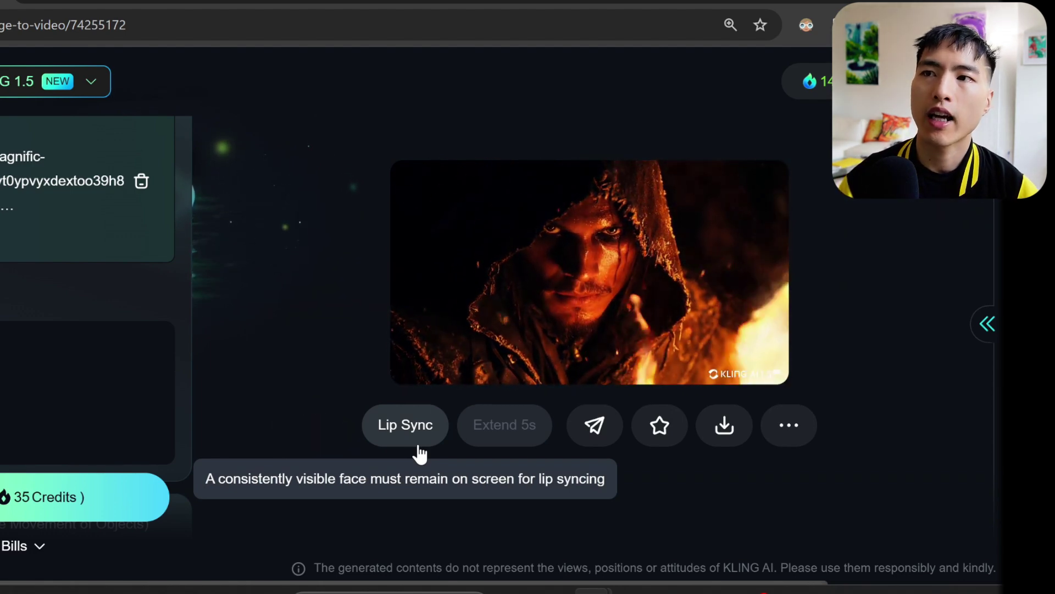
- Open Lip Sync for the hooded-man-among-flames clip to show its dubbing options
{"action": "left_click", "coordinate": [419, 449]}
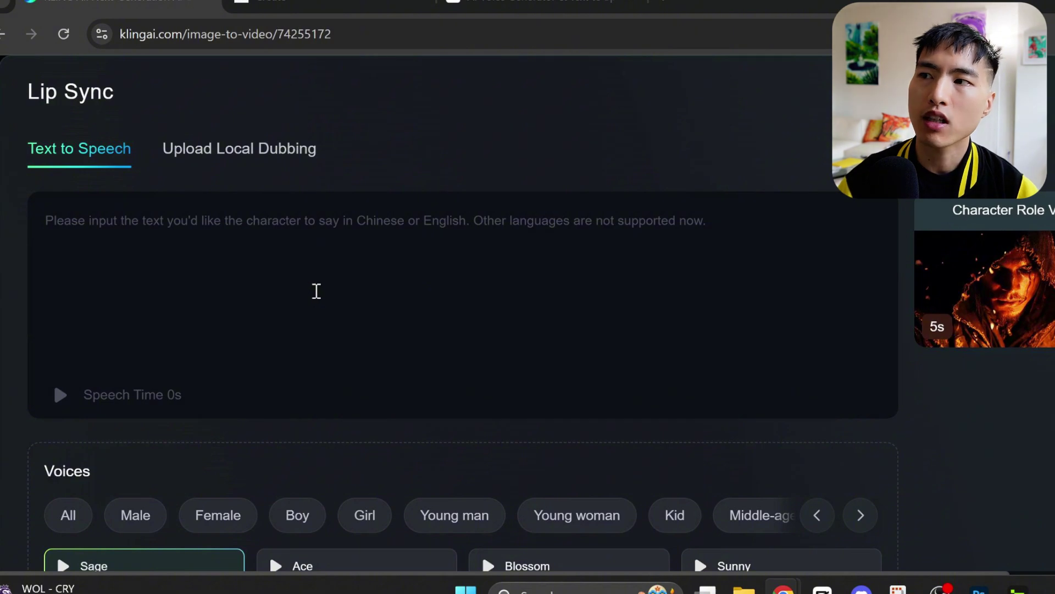
{"action": "scroll", "coordinate": [317, 292], "scroll_direction": "down", "scroll_amount": 3}
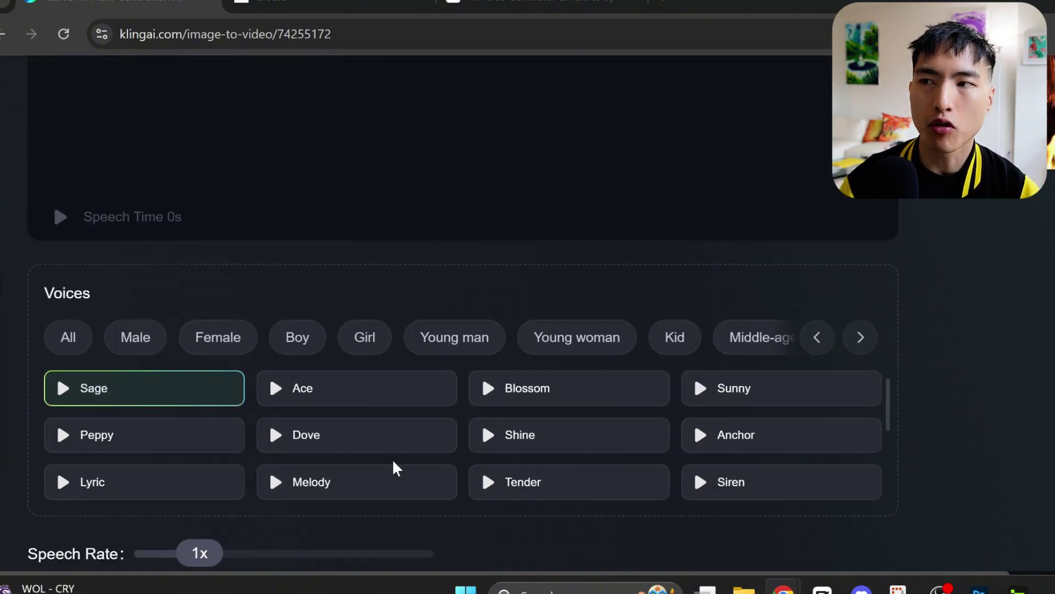
{"action": "scroll", "coordinate": [561, 453], "scroll_direction": "up", "scroll_amount": 3}
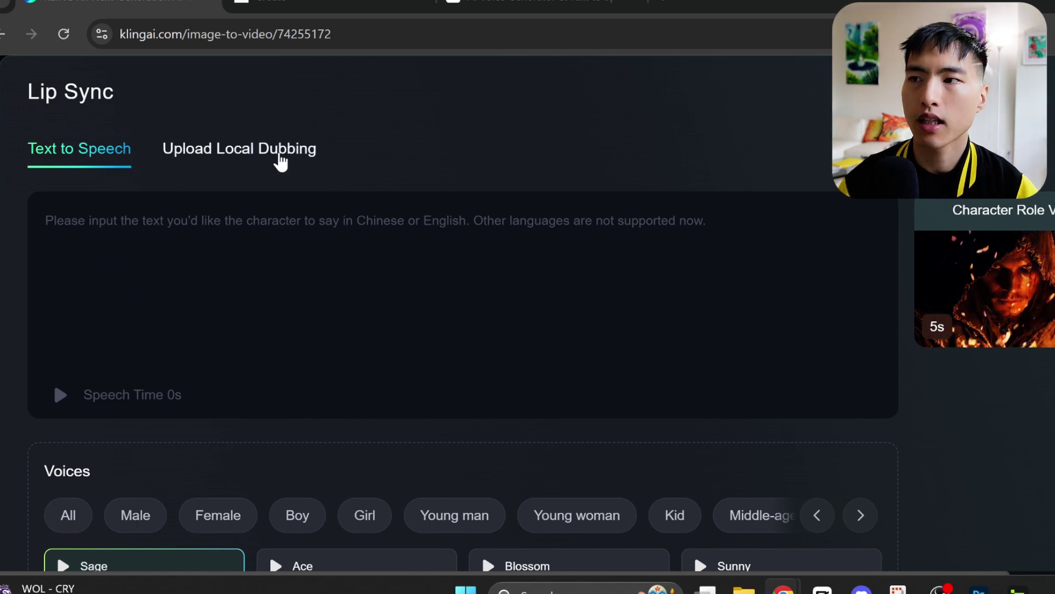
- Upload glory.mp3 as local dubbing for the hooded man video
{"action": "left_click", "coordinate": [281, 159]}
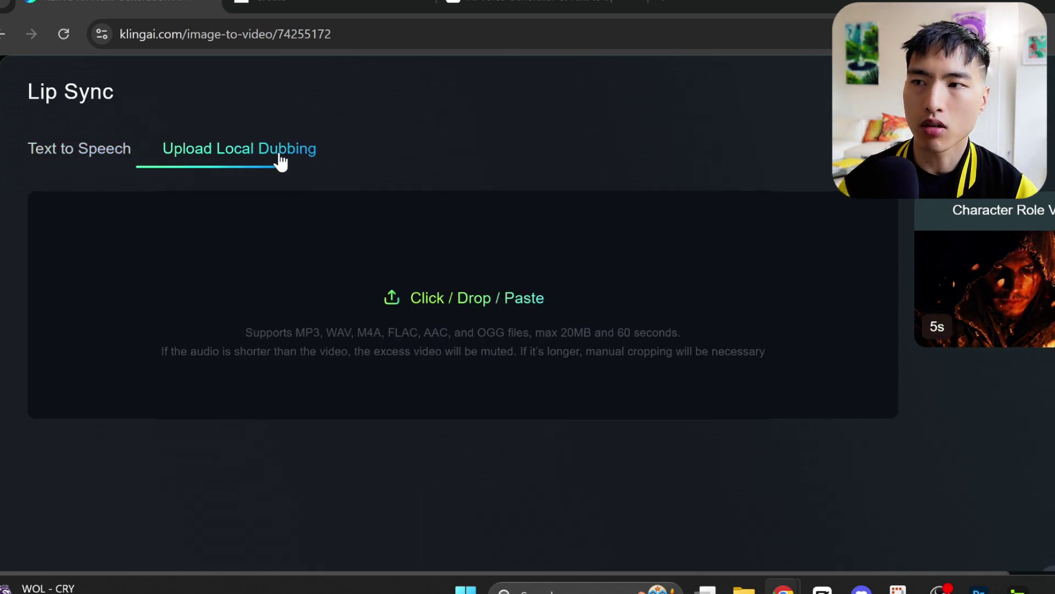
{"action": "left_click", "coordinate": [508, 274]}
{"action": "double_click", "coordinate": [205, 167]}
{"action": "left_click", "coordinate": [71, 283]}
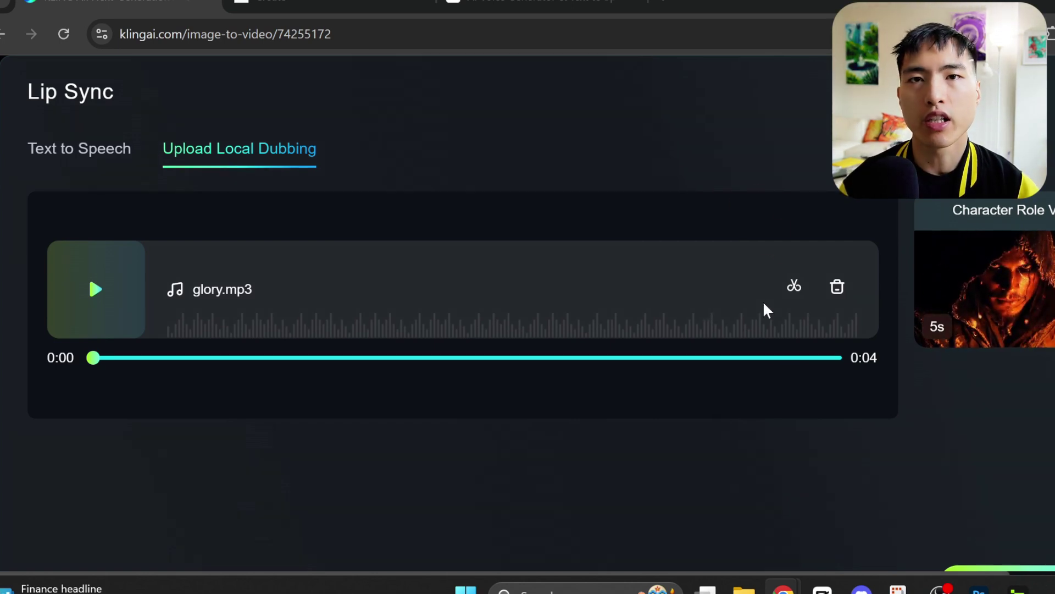
- Trim the glory.mp3 voiceover to 2.7 seconds and start the 5-credit lip sync
{"action": "left_click", "coordinate": [795, 289]}
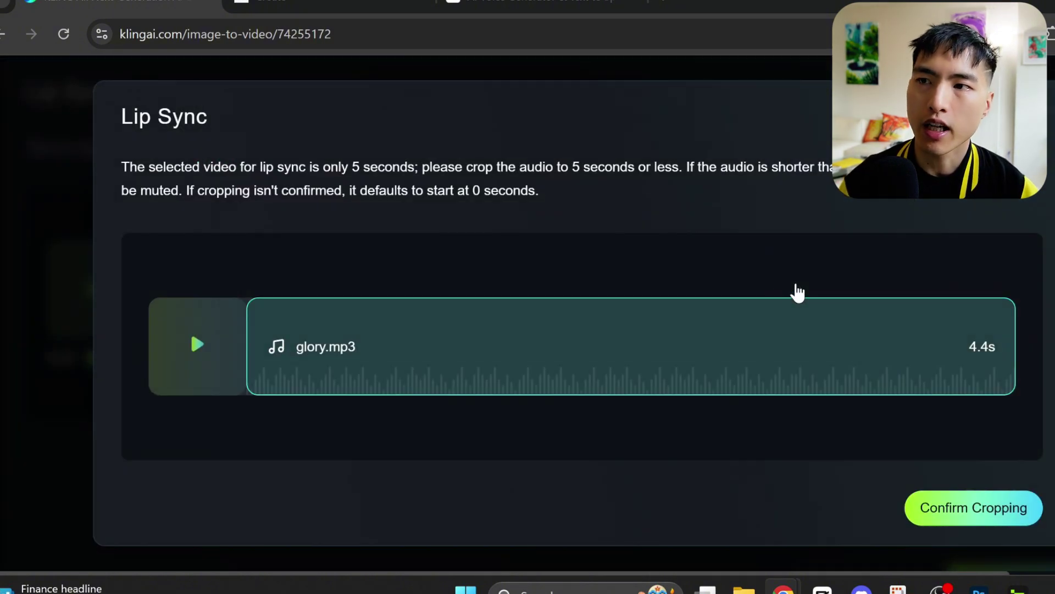
{"action": "left_click_drag", "start_coordinate": [231, 351], "coordinate": [525, 366]}
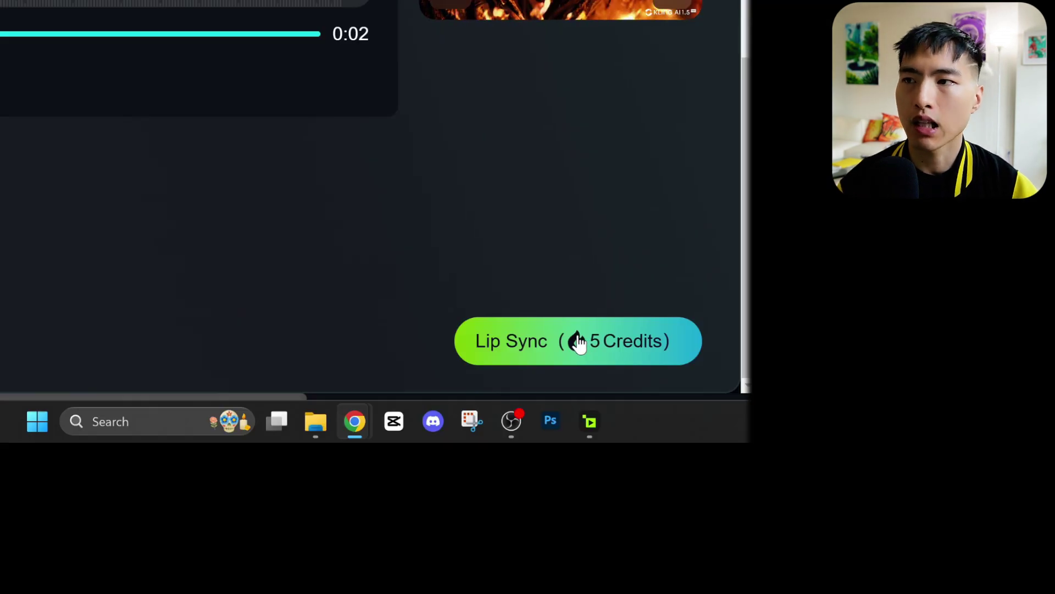
{"action": "left_click", "coordinate": [579, 342]}
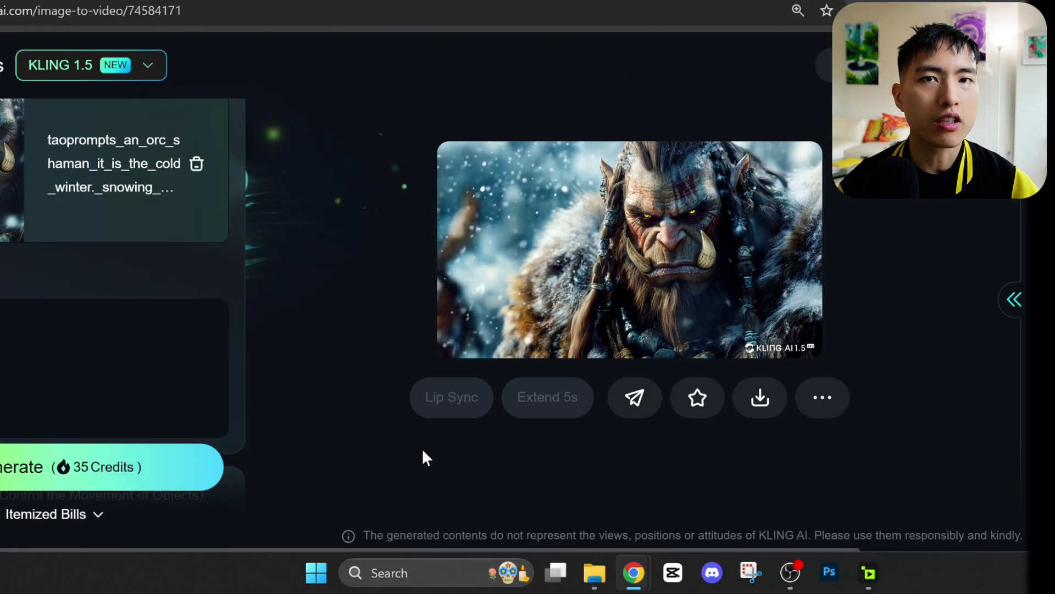
{"action": "mouse_move", "coordinate": [462, 401]}
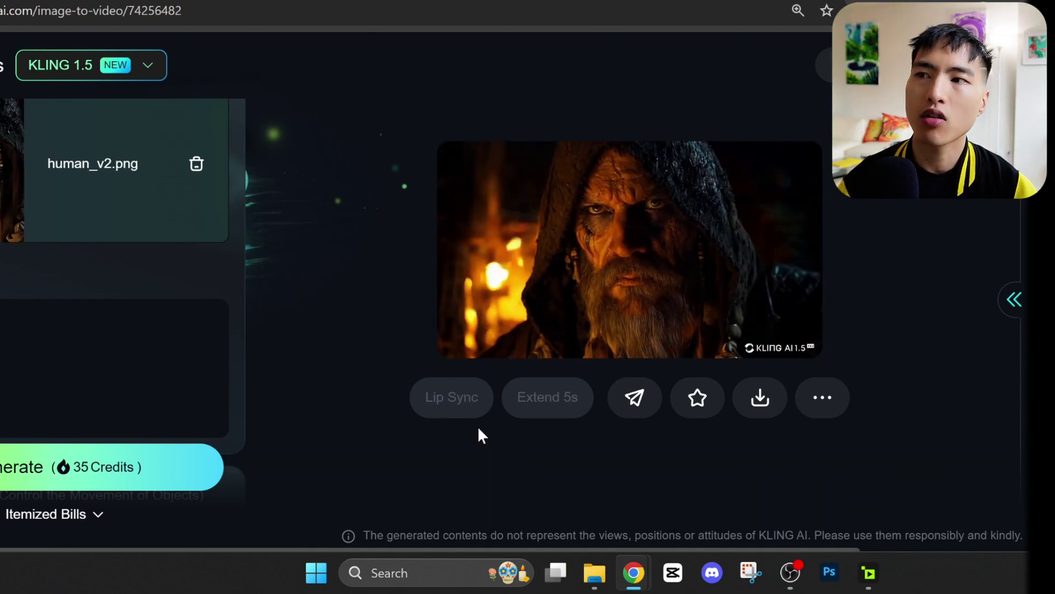
{"action": "mouse_move", "coordinate": [459, 405]}
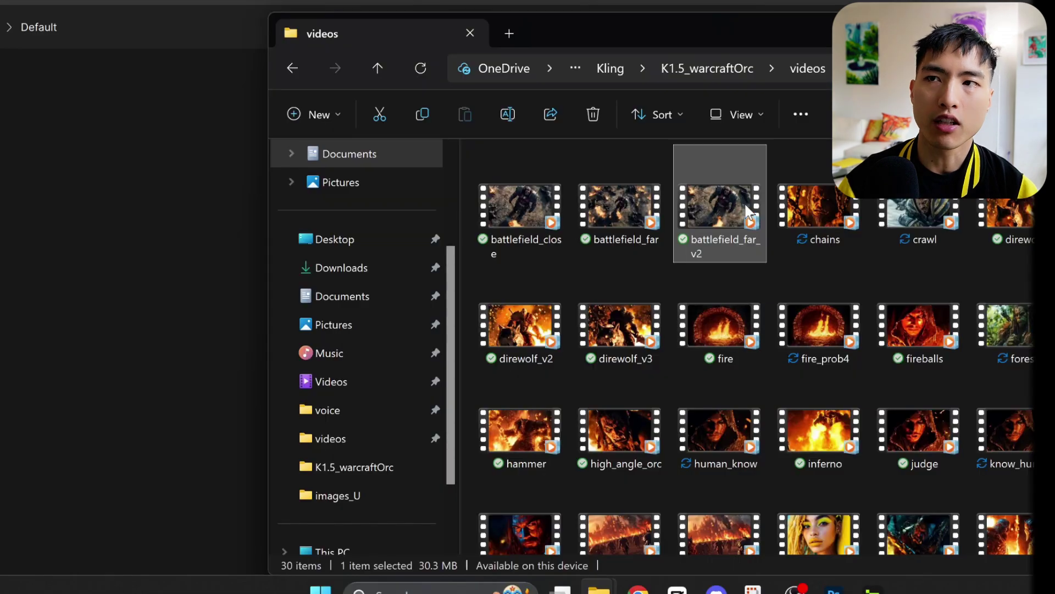
- Load battlefield_far_v2 into Topaz and set output to 2x upscale, 3840×2160
{"action": "left_click_drag", "start_coordinate": [751, 206], "coordinate": [119, 256]}
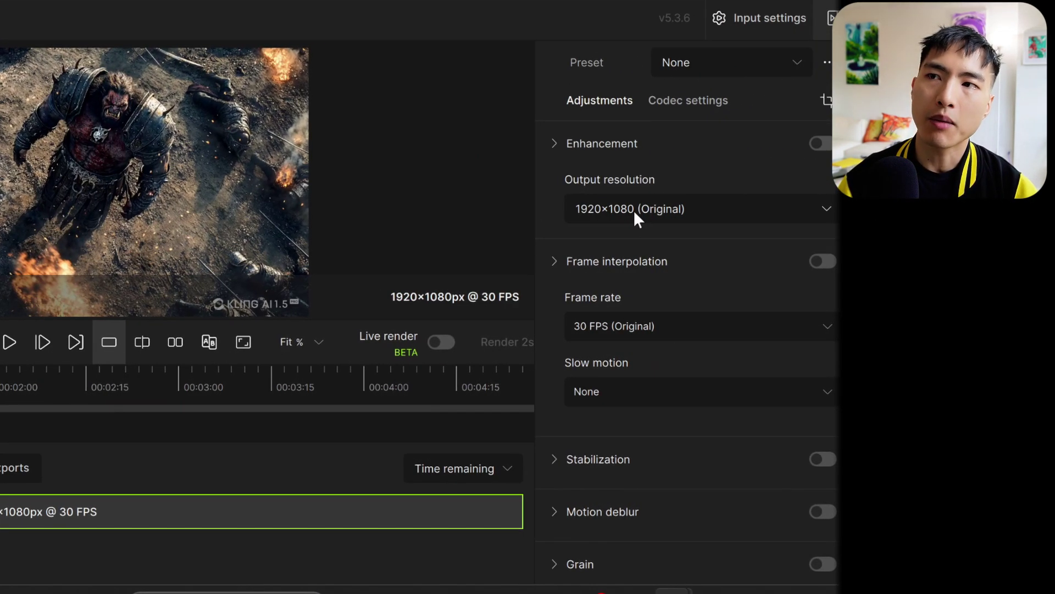
{"action": "left_click", "coordinate": [834, 212]}
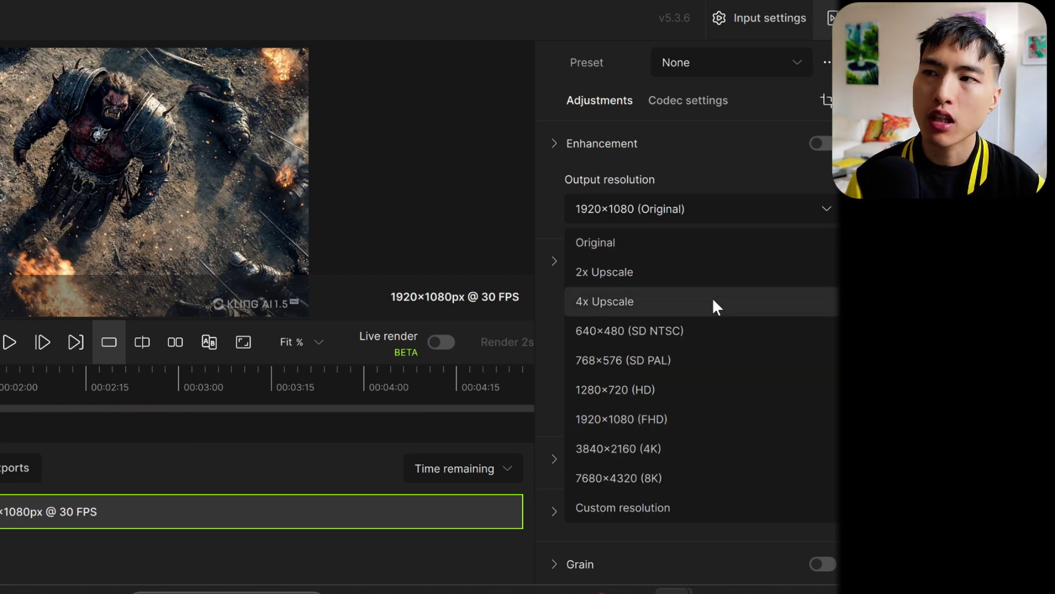
{"action": "left_click", "coordinate": [706, 272]}
- Quick export the 2x-upscaled battlefield_far_v2 clip
{"action": "scroll", "coordinate": [616, 511], "scroll_direction": "down", "scroll_amount": 5}
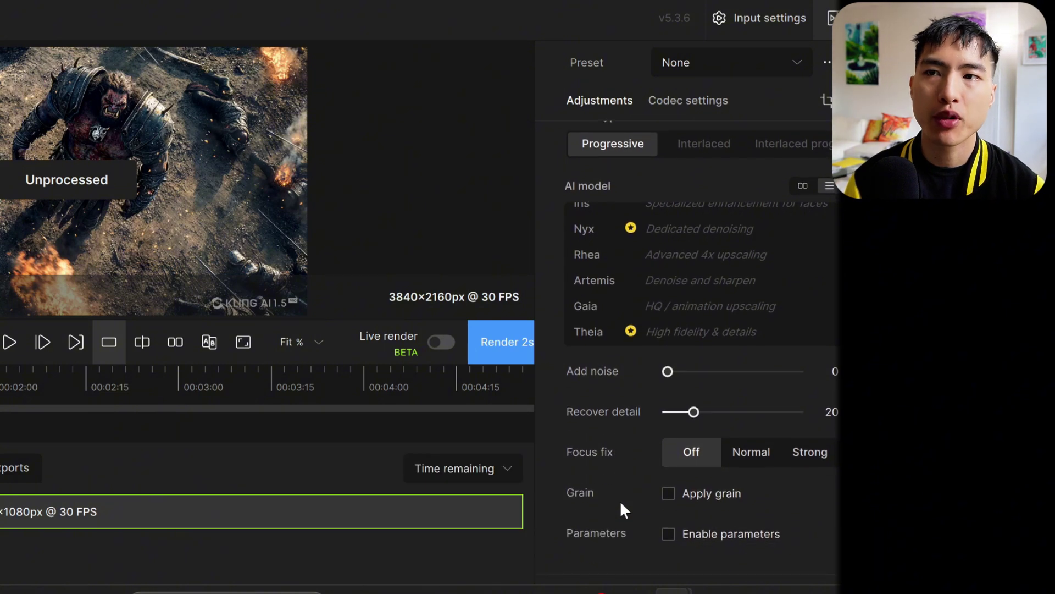
{"action": "scroll", "coordinate": [635, 488], "scroll_direction": "down", "scroll_amount": 3}
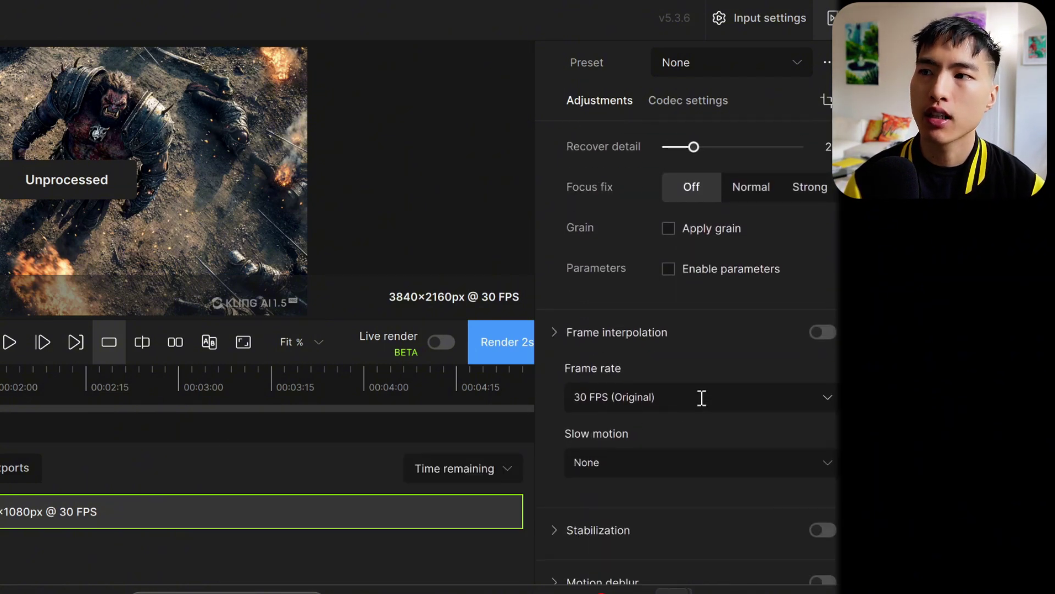
{"action": "scroll", "coordinate": [702, 398], "scroll_direction": "down", "scroll_amount": 2}
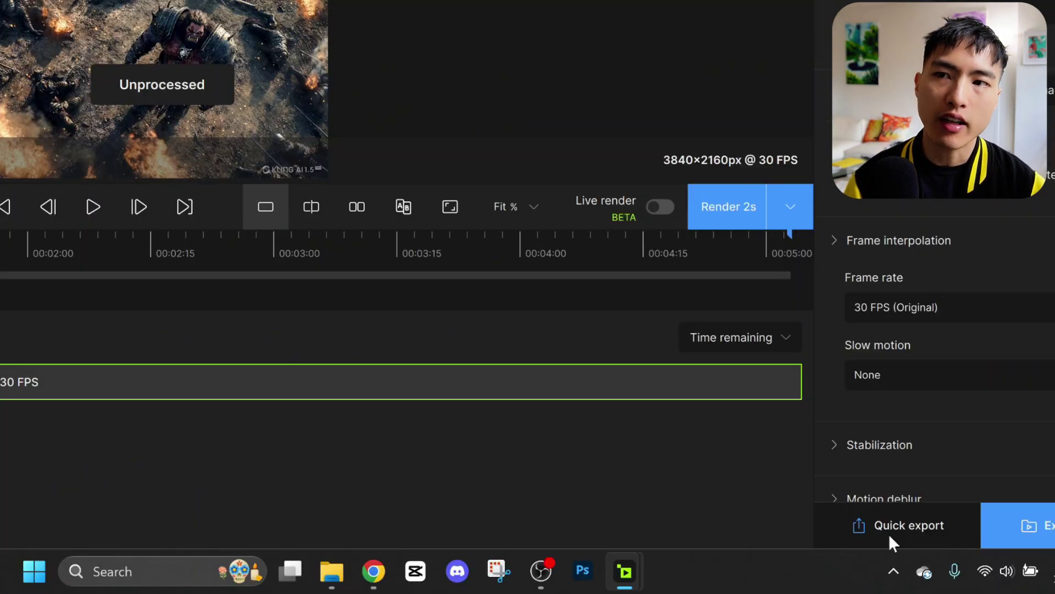
{"action": "left_click", "coordinate": [890, 537]}
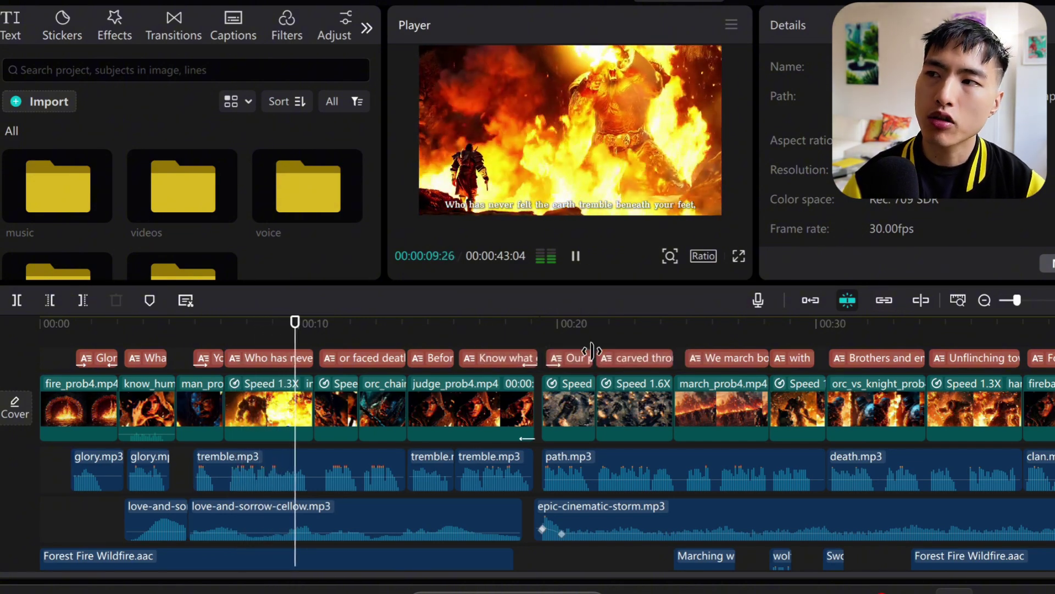
- Raise the Player/timeline divider so caption, video and audio tracks all show
{"action": "scroll", "coordinate": [595, 368], "scroll_direction": "down", "scroll_amount": 1}
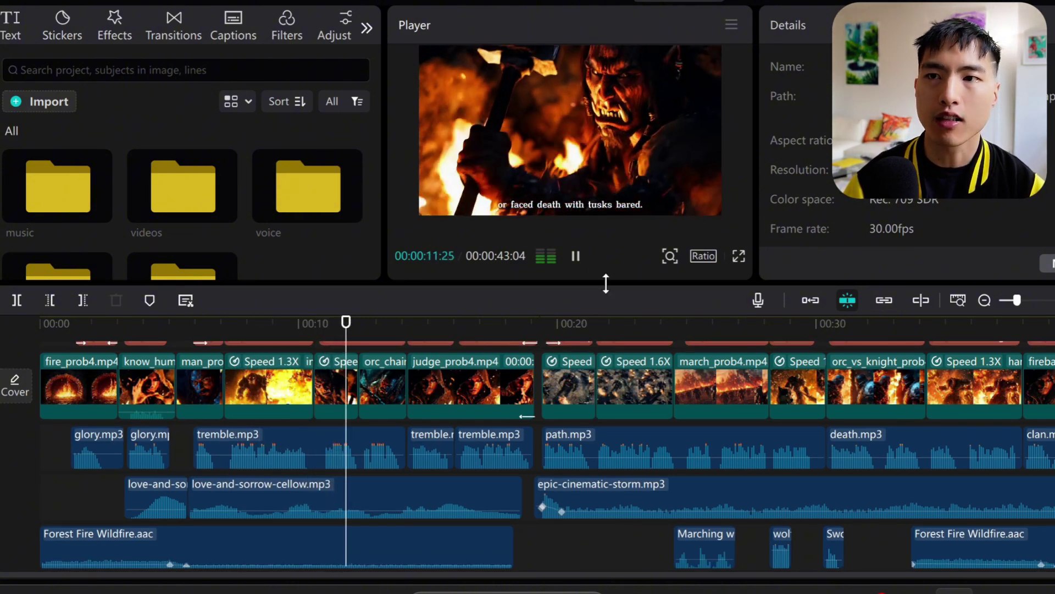
{"action": "left_click_drag", "start_coordinate": [606, 283], "coordinate": [610, 235]}
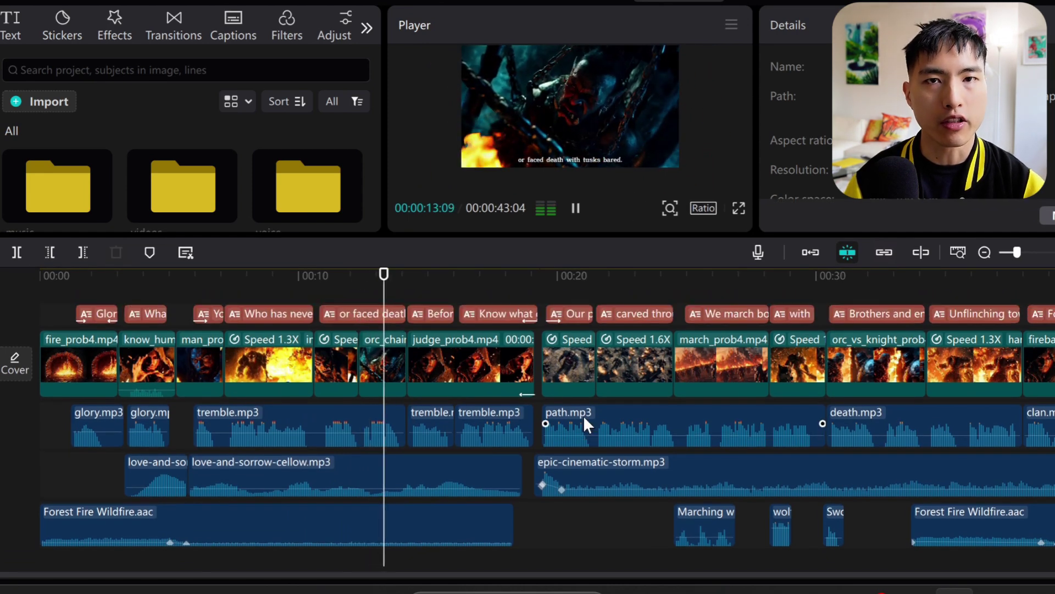